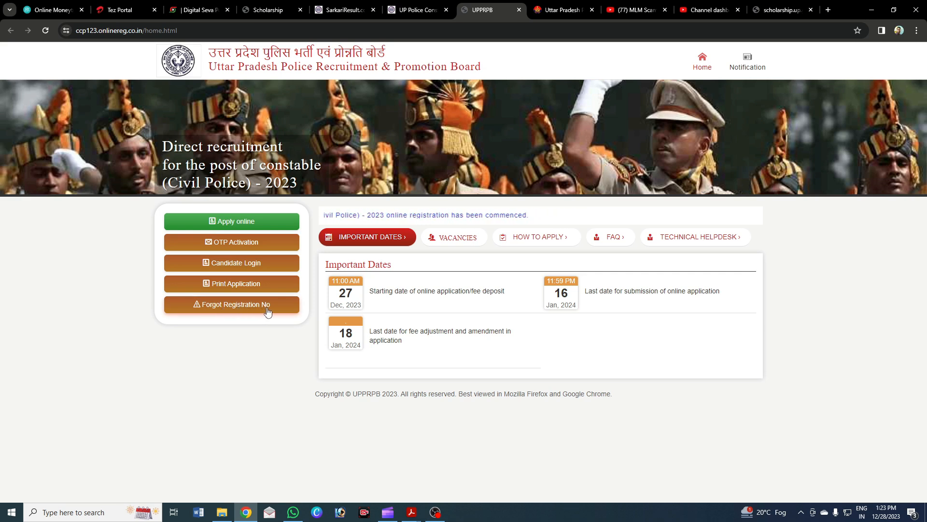
Start a new Preliminary Stage online registration form via Apply online.
{"action": "left_click", "coordinate": [224, 223]}
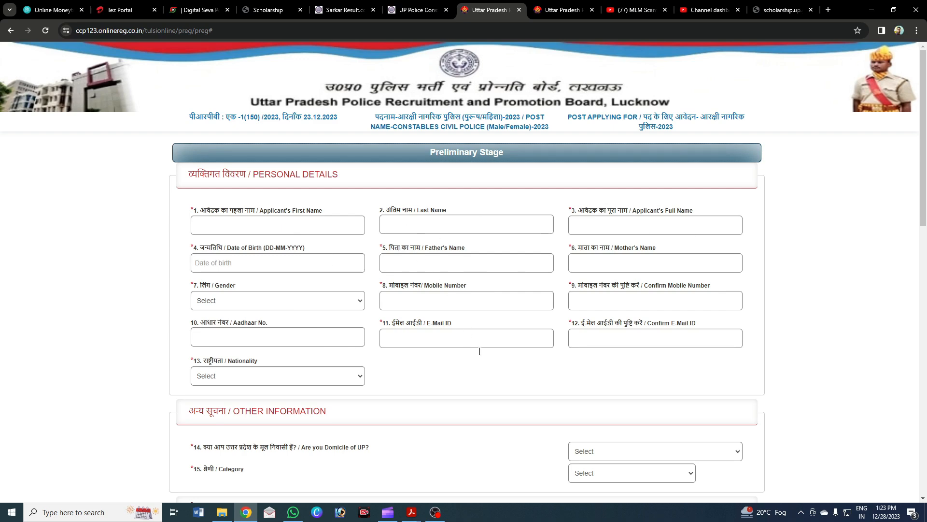
{"action": "scroll", "coordinate": [469, 339], "scroll_direction": "down", "scroll_amount": 4}
{"action": "scroll", "coordinate": [586, 338], "scroll_direction": "up", "scroll_amount": 5}
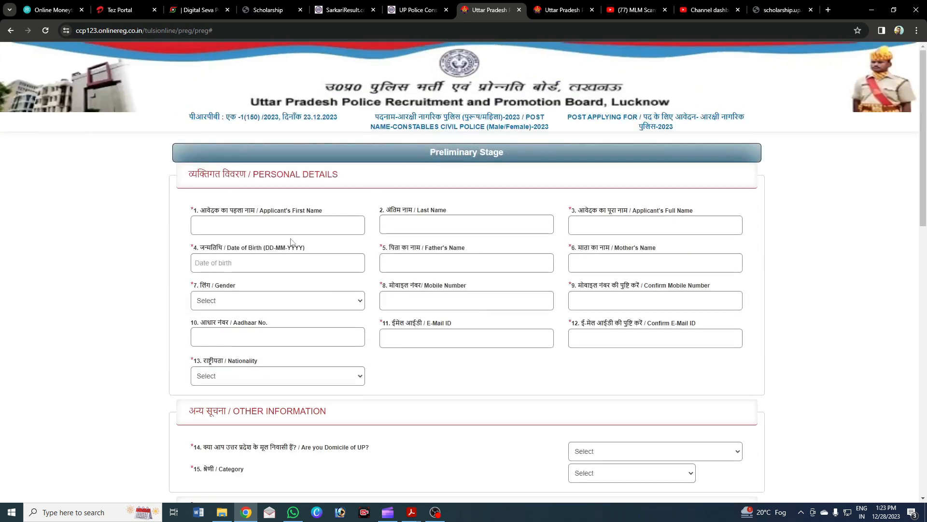
Enter the applicant's first name, last name and full name in Personal Details.
{"action": "left_click", "coordinate": [260, 222]}
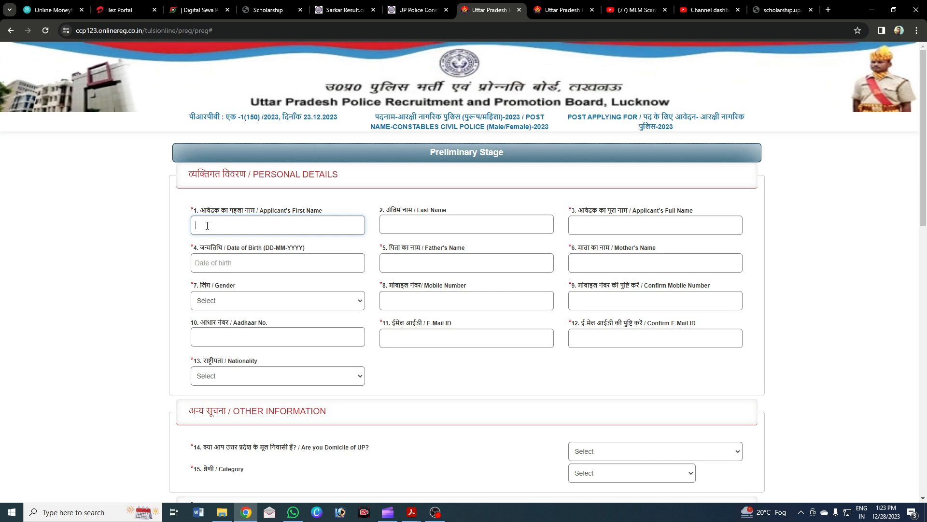
{"action": "left_click", "coordinate": [399, 225]}
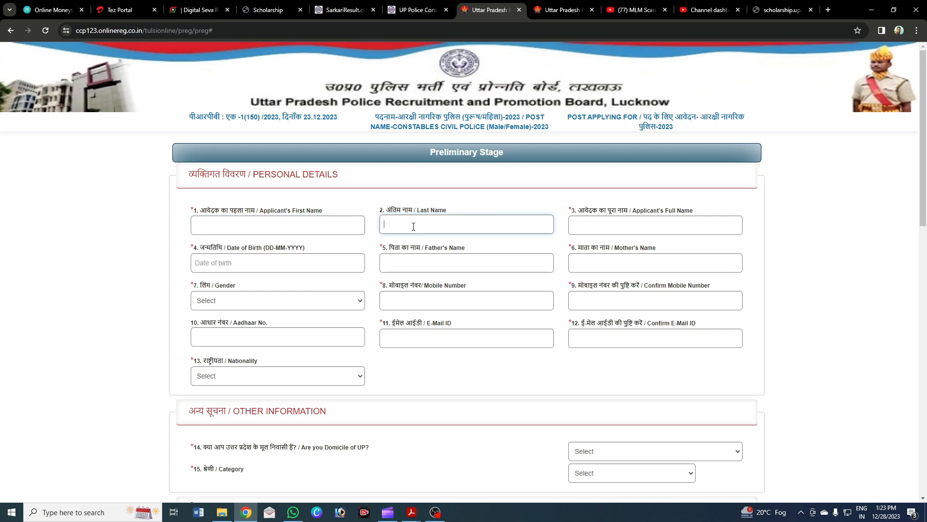
{"action": "left_click", "coordinate": [299, 227]}
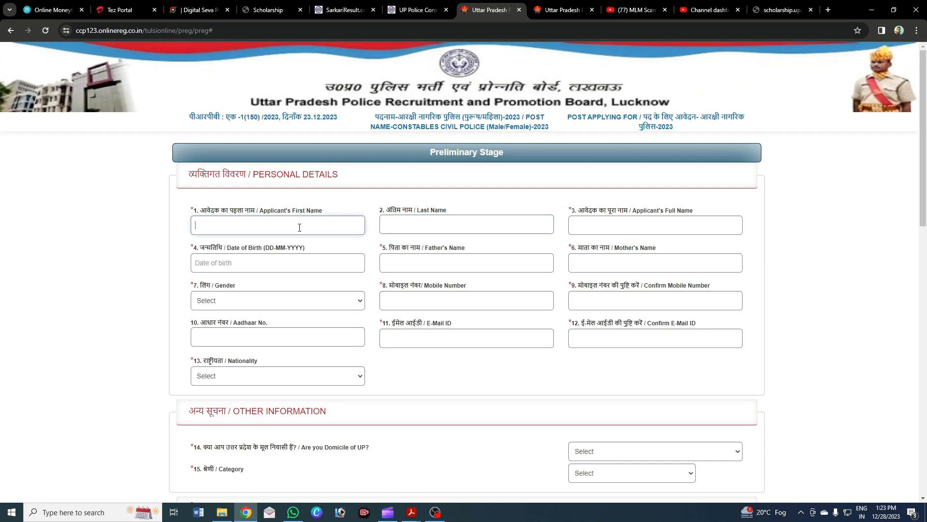
{"action": "left_click", "coordinate": [396, 226]}
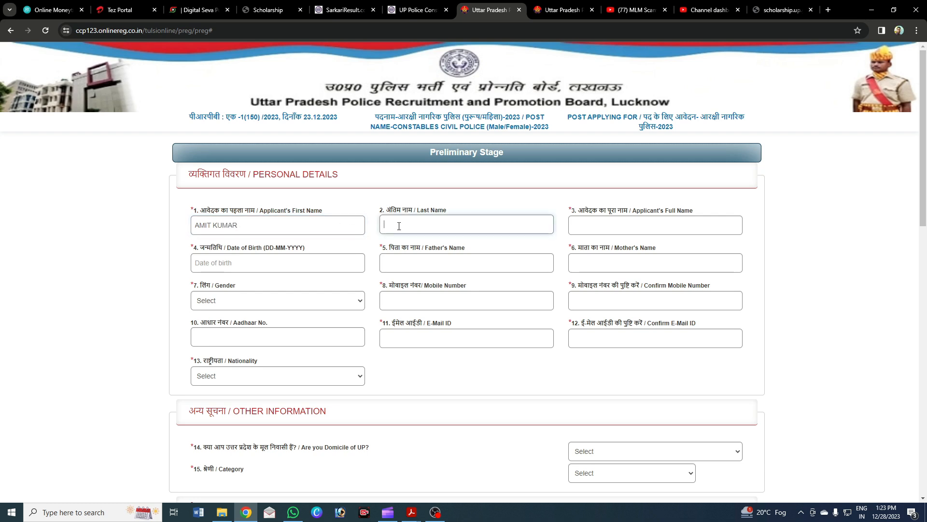
{"action": "type", "text": "ISHRA"}
{"action": "key", "text": "Tab"}
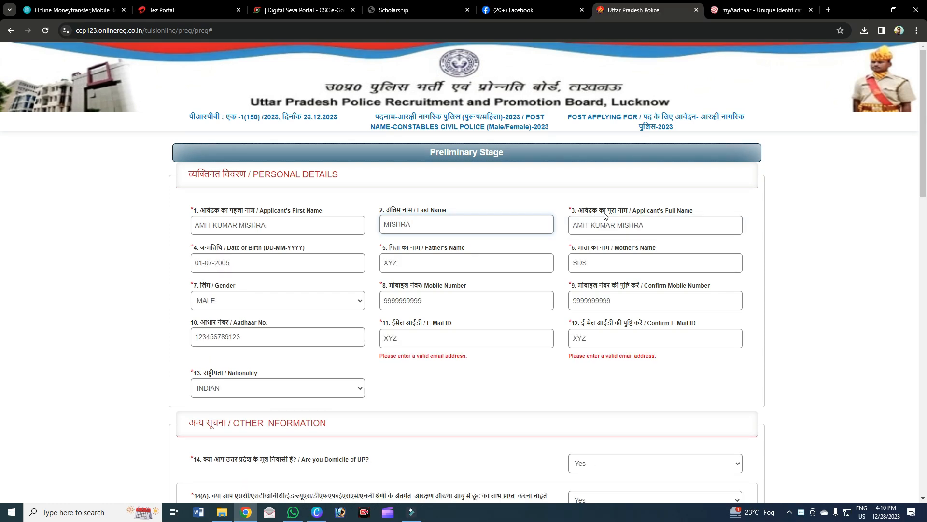
{"action": "left_click", "coordinate": [618, 225]}
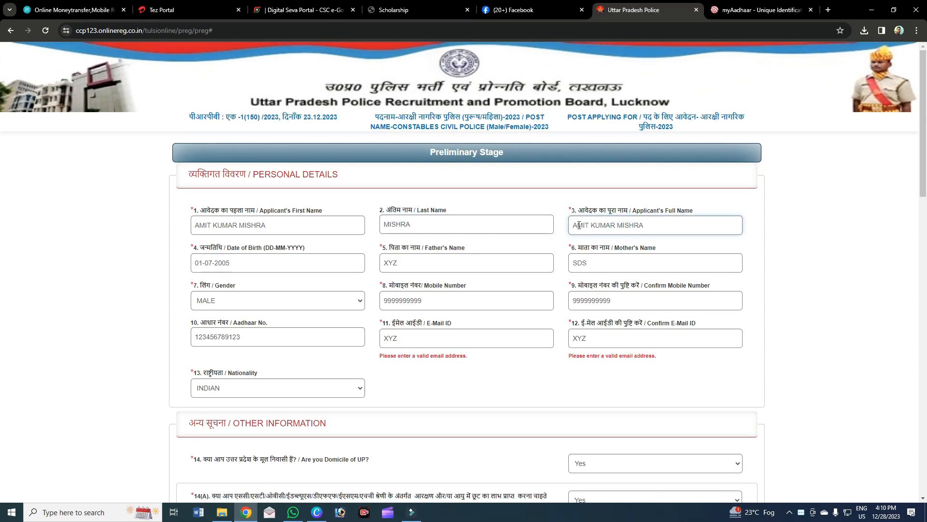
Delete the middle name and surname from First Name, and the middle name from Full Name.
{"action": "left_click_drag", "start_coordinate": [571, 225], "coordinate": [643, 225]}
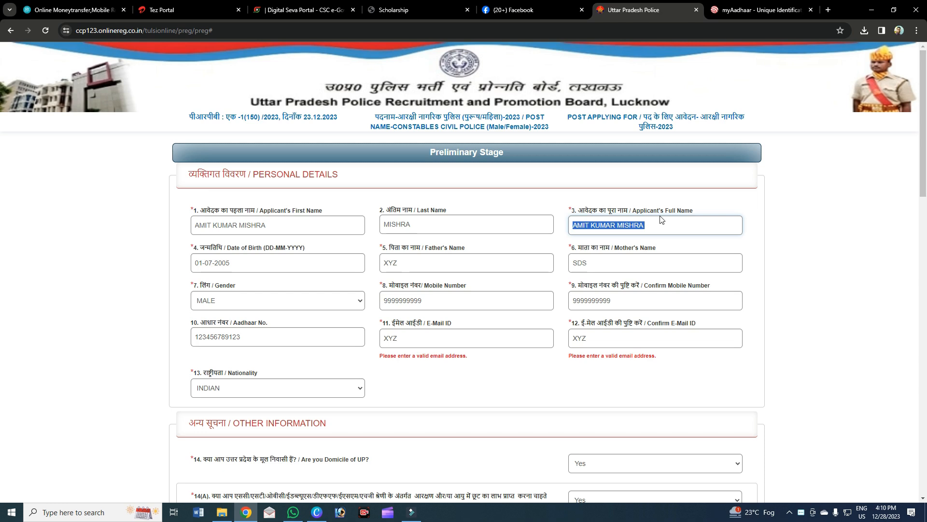
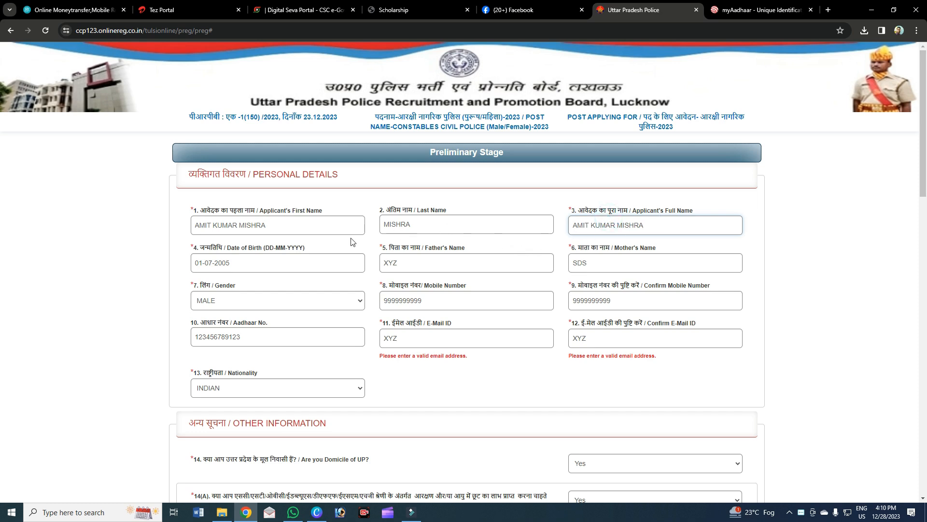
{"action": "left_click", "coordinate": [290, 226]}
{"action": "left_click_drag", "start_coordinate": [237, 226], "coordinate": [211, 227]}
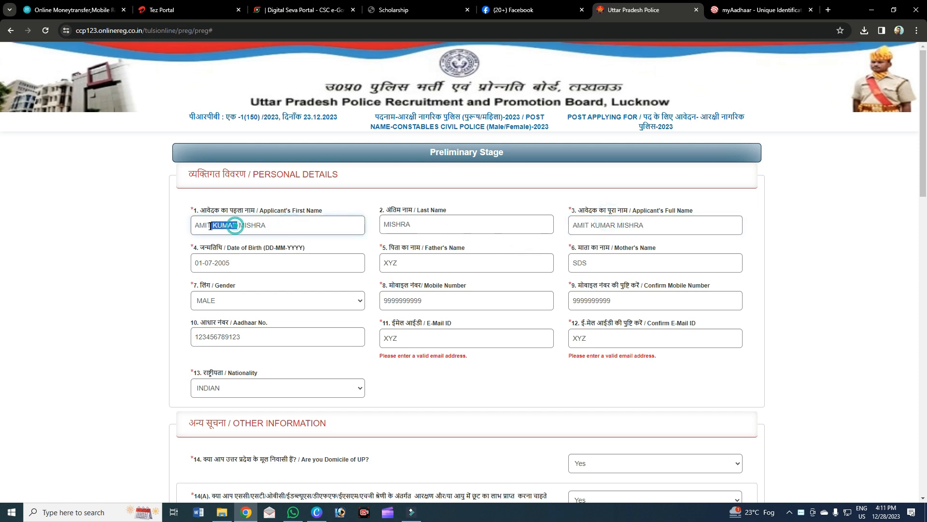
{"action": "key", "text": "BackSpace"}
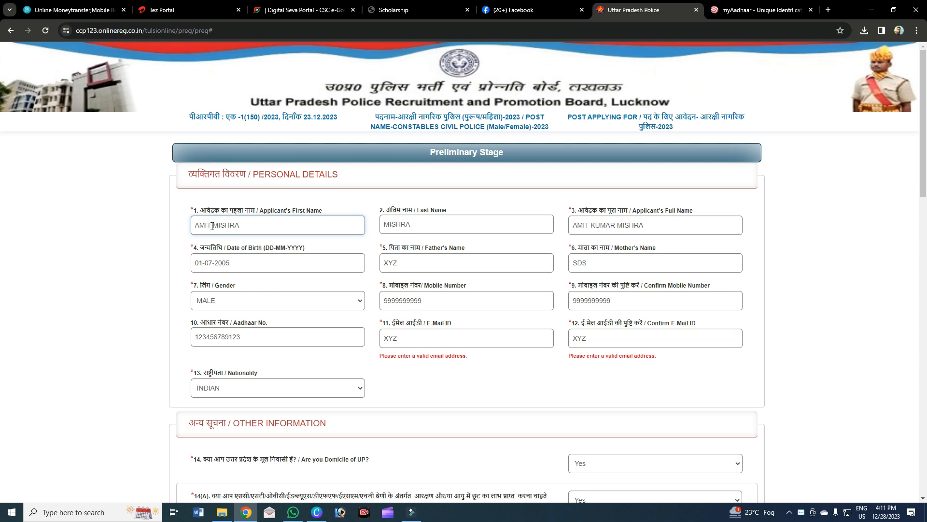
{"action": "left_click_drag", "start_coordinate": [615, 225], "coordinate": [592, 227]}
{"action": "key", "text": "BackSpace"}
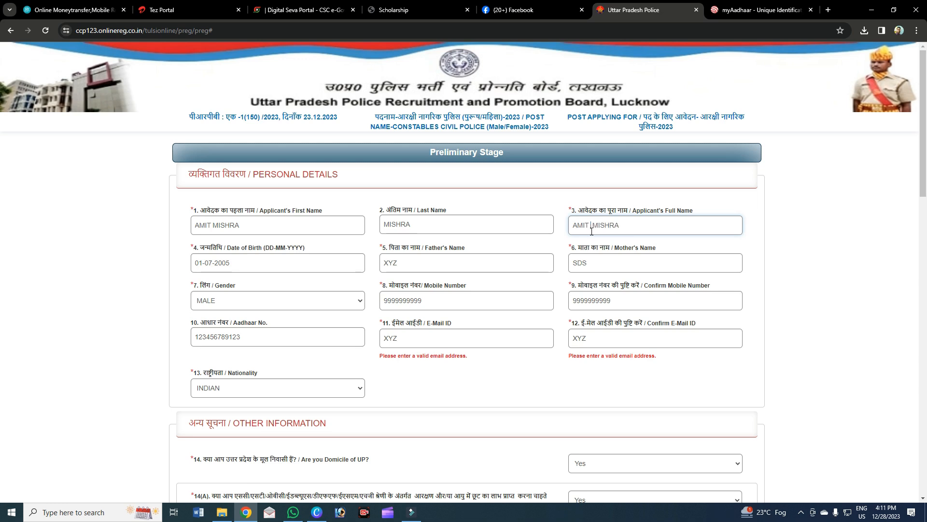
{"action": "left_click_drag", "start_coordinate": [246, 227], "coordinate": [216, 226]}
{"action": "key", "text": "BackSpace"}
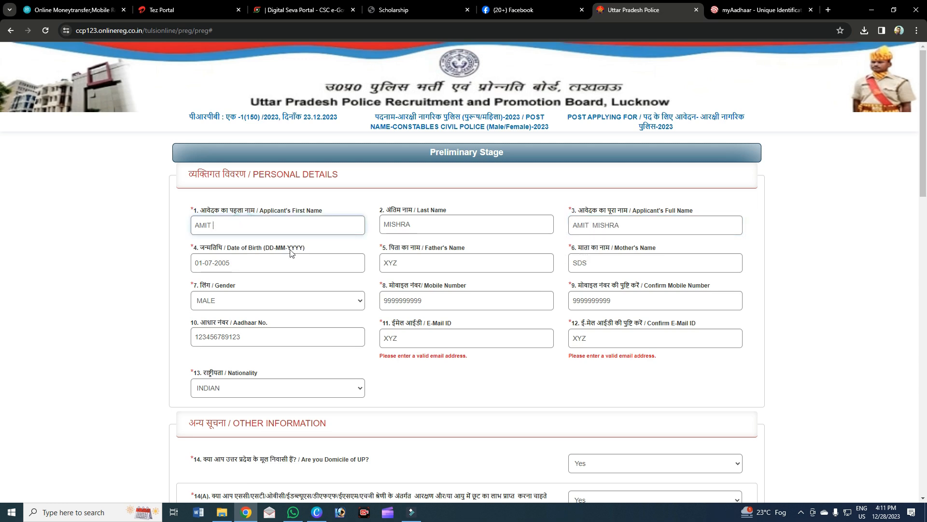
{"action": "left_click", "coordinate": [597, 225]}
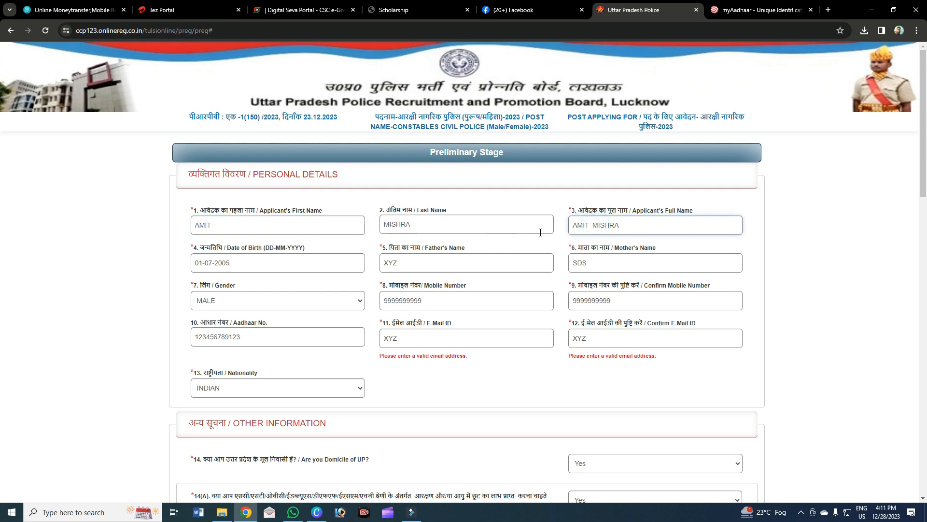
{"action": "left_click", "coordinate": [274, 271]}
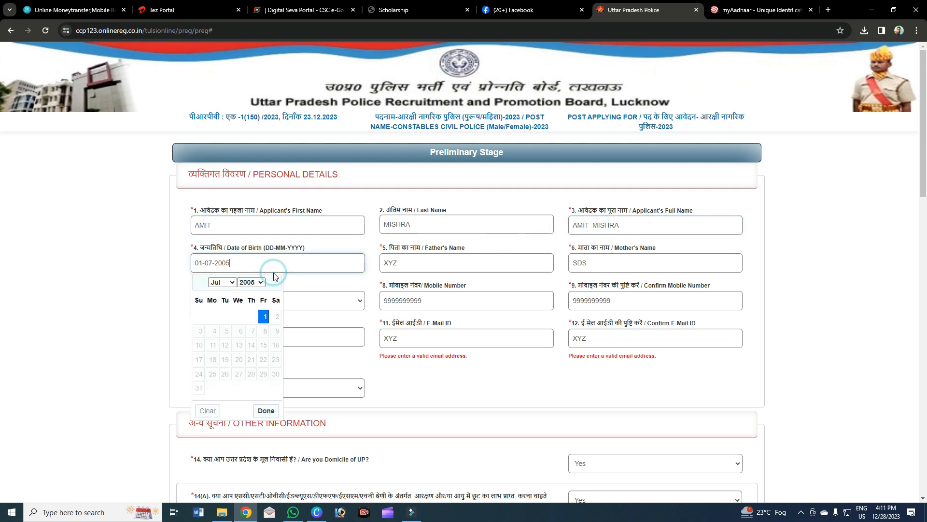
{"action": "left_click", "coordinate": [222, 283]}
{"action": "left_click", "coordinate": [251, 282]}
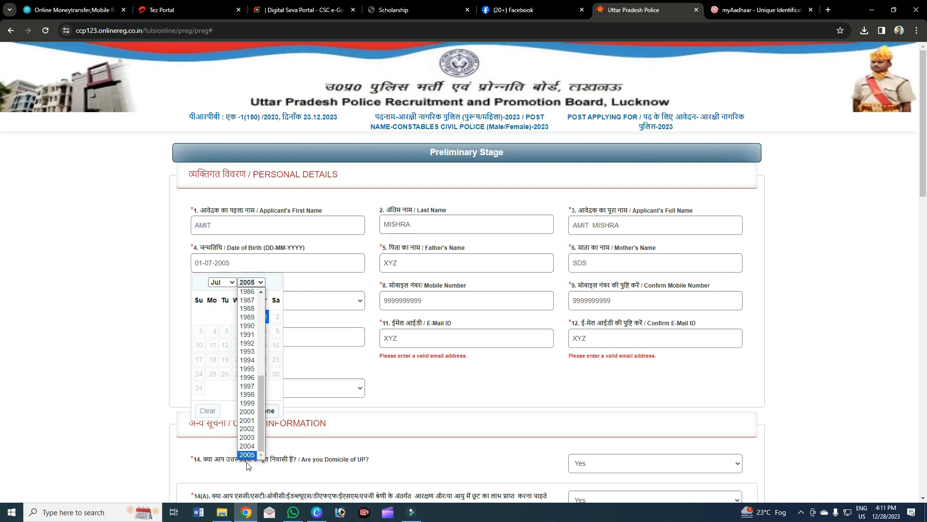
{"action": "left_click", "coordinate": [247, 454]}
{"action": "left_click", "coordinate": [263, 317]}
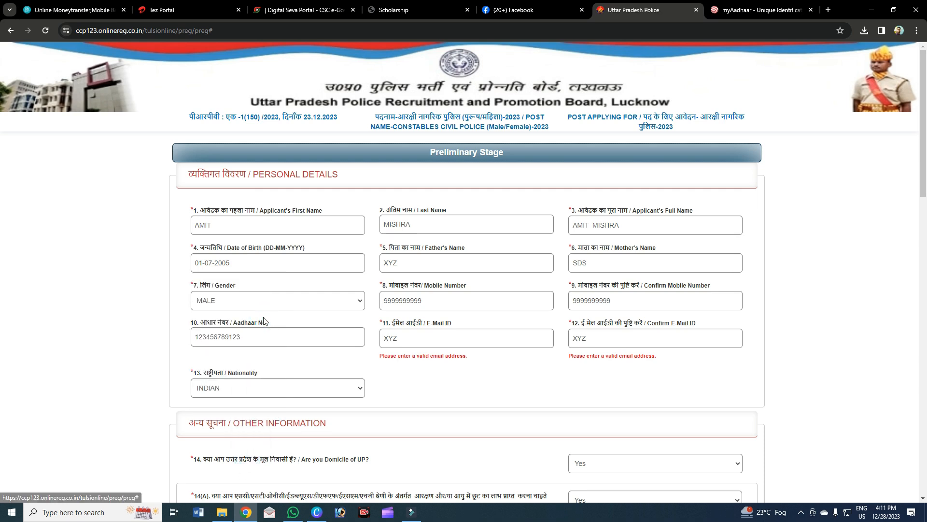
{"action": "left_click_drag", "start_coordinate": [245, 263], "coordinate": [194, 256]}
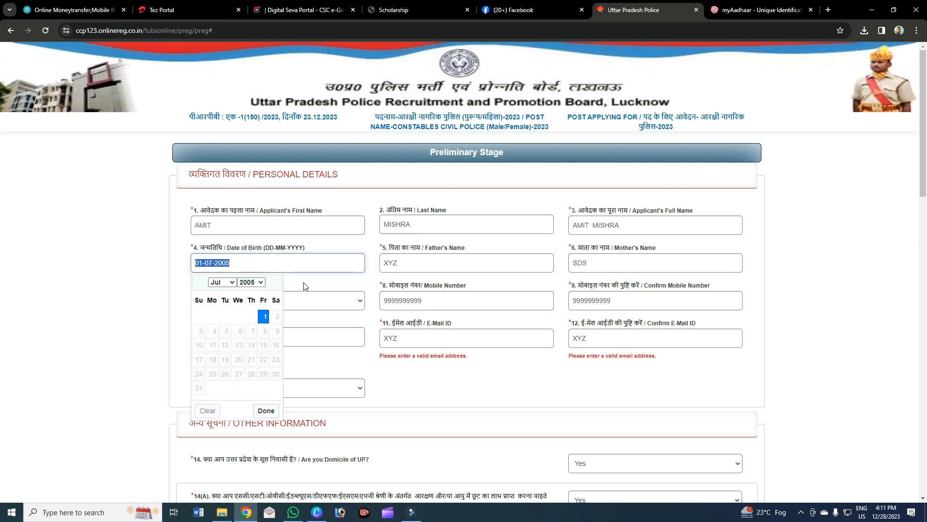
Close the calendar and retype the father's name.
{"action": "left_click", "coordinate": [331, 289]}
{"action": "left_click", "coordinate": [457, 263]}
{"action": "left_click", "coordinate": [435, 266]}
{"action": "double_click", "coordinate": [435, 266]}
{"action": "left_click", "coordinate": [447, 268]}
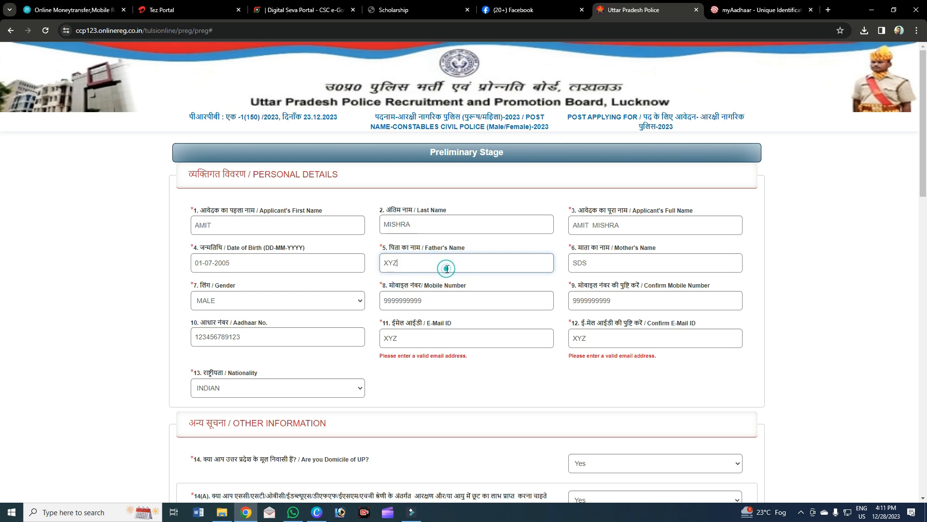
{"action": "double_click", "coordinate": [422, 268]}
{"action": "type", "text": "XYZ"}
{"action": "left_click", "coordinate": [464, 263]}
{"action": "left_click", "coordinate": [466, 288]}
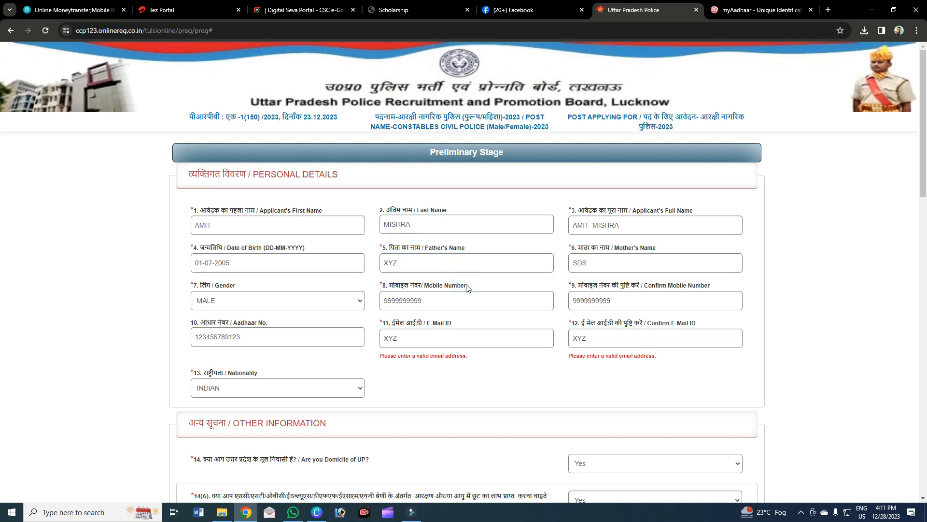
Retype the mother's name.
{"action": "left_click", "coordinate": [585, 263]}
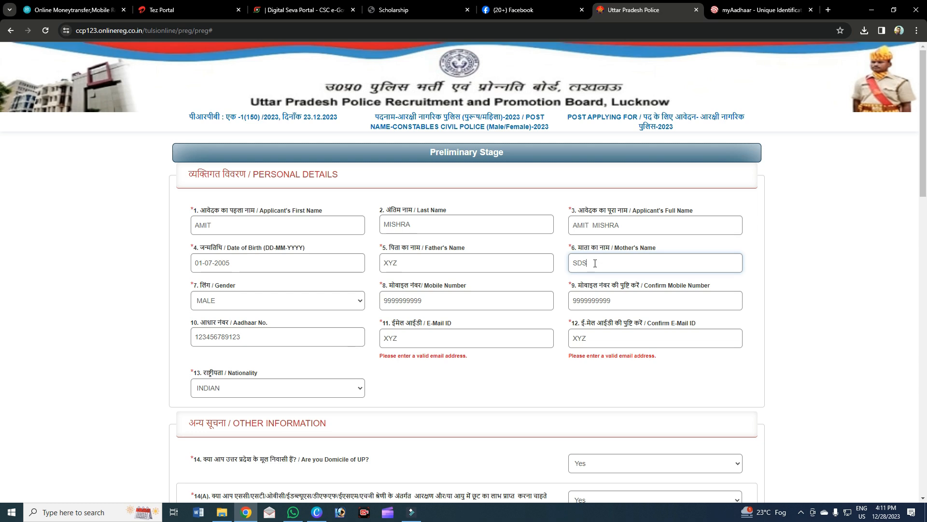
{"action": "left_click_drag", "start_coordinate": [595, 263], "coordinate": [559, 268]}
{"action": "type", "text": "SDS"}
{"action": "left_click", "coordinate": [561, 279]}
{"action": "left_click", "coordinate": [586, 263]}
{"action": "left_click", "coordinate": [281, 289]}
Keep gender MALE and retype the mobile number, reviewing the confirmation field.
{"action": "left_click", "coordinate": [297, 301]}
{"action": "left_click", "coordinate": [296, 300]}
{"action": "left_click", "coordinate": [434, 301]}
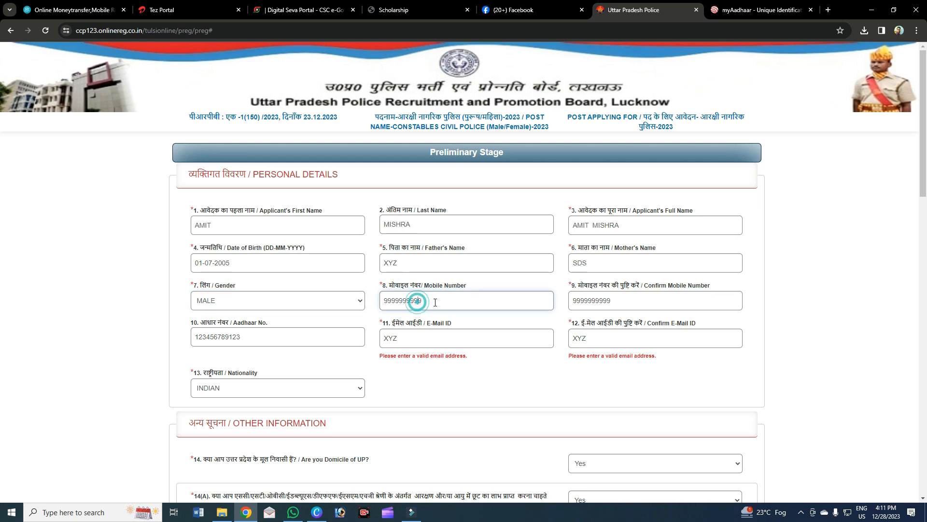
{"action": "key", "text": "ctrl+a"}
{"action": "type", "text": "999999999"}
{"action": "left_click", "coordinate": [445, 302]}
{"action": "left_click_drag", "start_coordinate": [571, 301], "coordinate": [617, 301]}
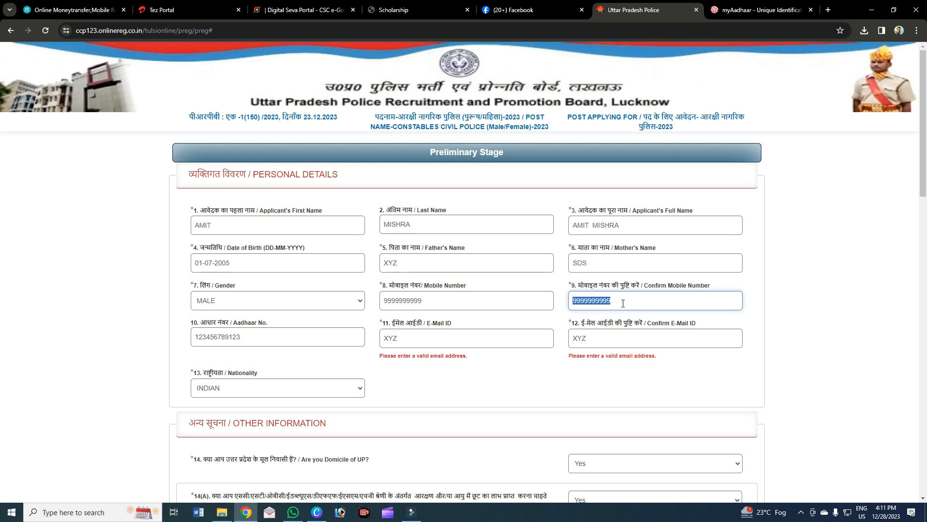
{"action": "left_click", "coordinate": [622, 303]}
Correct the Aadhaar number's trailing digits so it is a valid 12-digit number.
{"action": "left_click", "coordinate": [273, 331]}
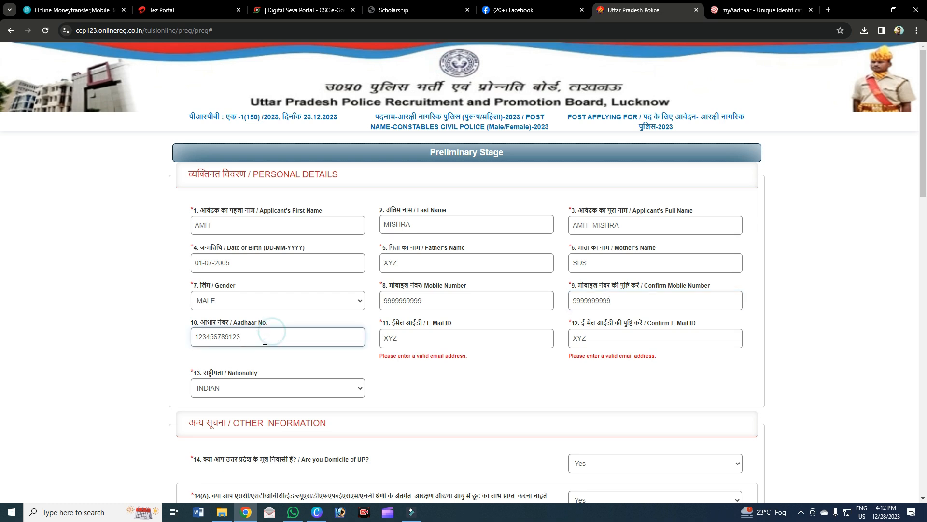
{"action": "left_click_drag", "start_coordinate": [249, 338], "coordinate": [172, 338]}
{"action": "left_click", "coordinate": [253, 340]}
{"action": "key", "text": "BackSpace"}
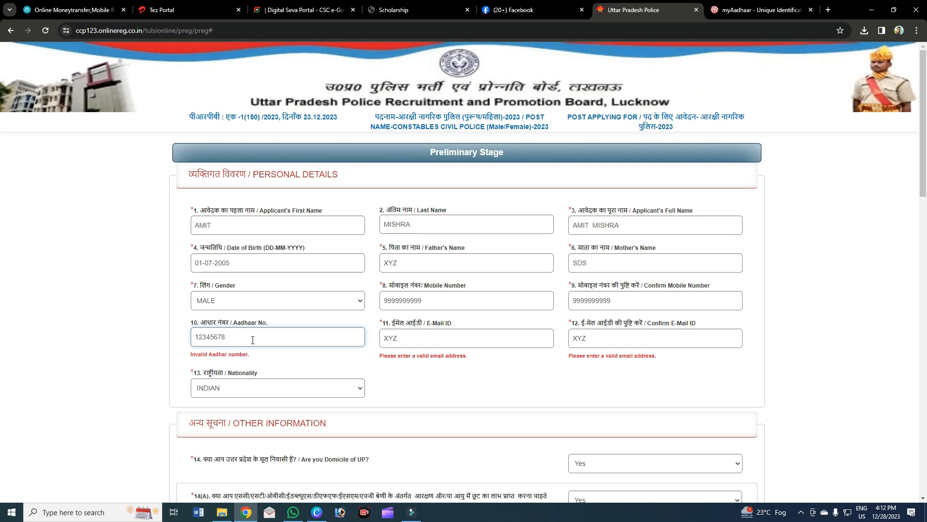
{"action": "type", "text": "2222"}
{"action": "left_click", "coordinate": [388, 341]}
{"action": "left_click", "coordinate": [596, 338]}
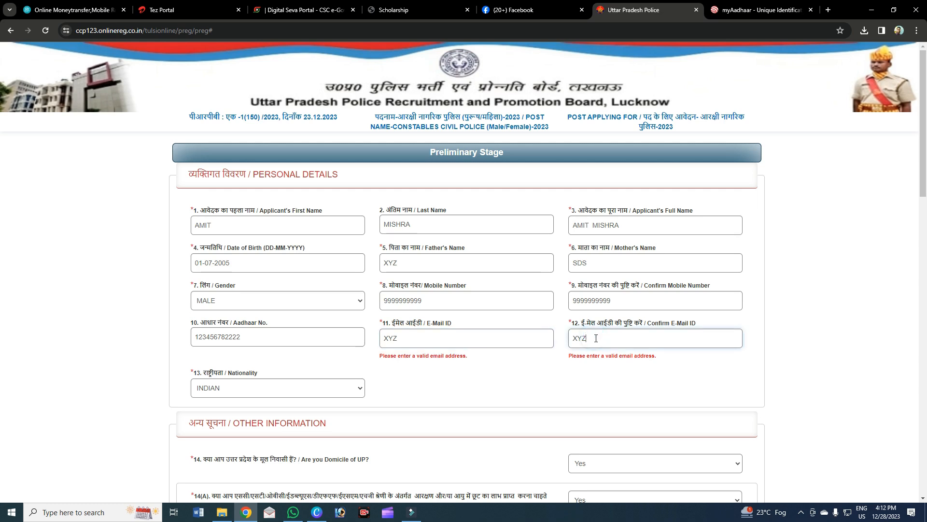
Keep INDIAN selected in the Nationality dropdown.
{"action": "left_click", "coordinate": [267, 387]}
{"action": "left_click", "coordinate": [250, 411]}
{"action": "left_click", "coordinate": [261, 387]}
{"action": "left_click", "coordinate": [250, 410]}
{"action": "scroll", "coordinate": [426, 394], "scroll_direction": "down", "scroll_amount": 4}
{"action": "left_click", "coordinate": [443, 249]}
{"action": "scroll", "coordinate": [673, 209], "scroll_direction": "up", "scroll_amount": 1}
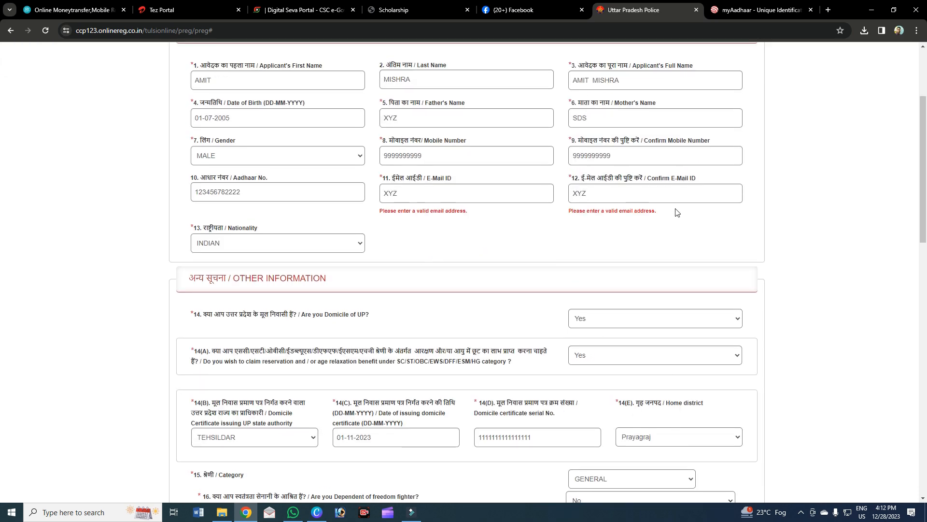
{"action": "scroll", "coordinate": [682, 214], "scroll_direction": "down", "scroll_amount": 3}
{"action": "scroll", "coordinate": [683, 209], "scroll_direction": "down", "scroll_amount": 1}
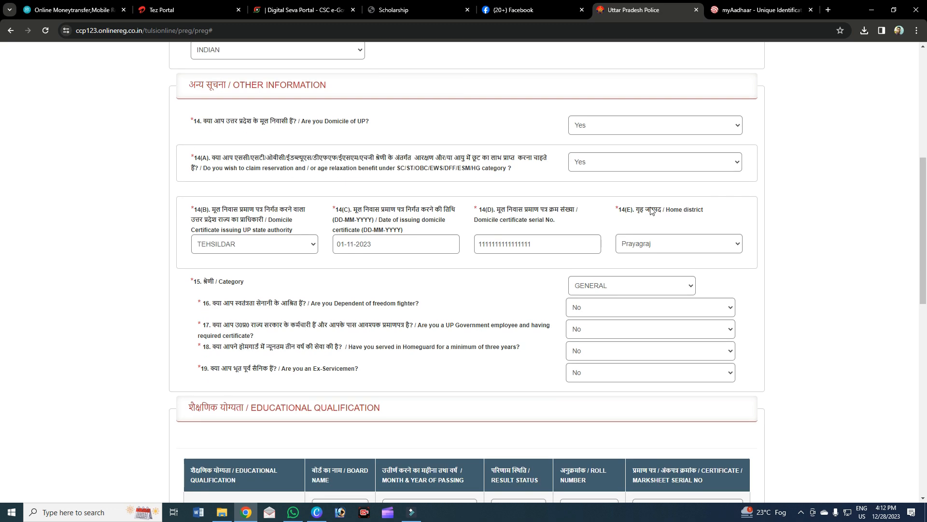
{"action": "scroll", "coordinate": [615, 198], "scroll_direction": "up", "scroll_amount": 2}
{"action": "scroll", "coordinate": [615, 198], "scroll_direction": "up", "scroll_amount": 1}
{"action": "scroll", "coordinate": [652, 240], "scroll_direction": "down", "scroll_amount": 2}
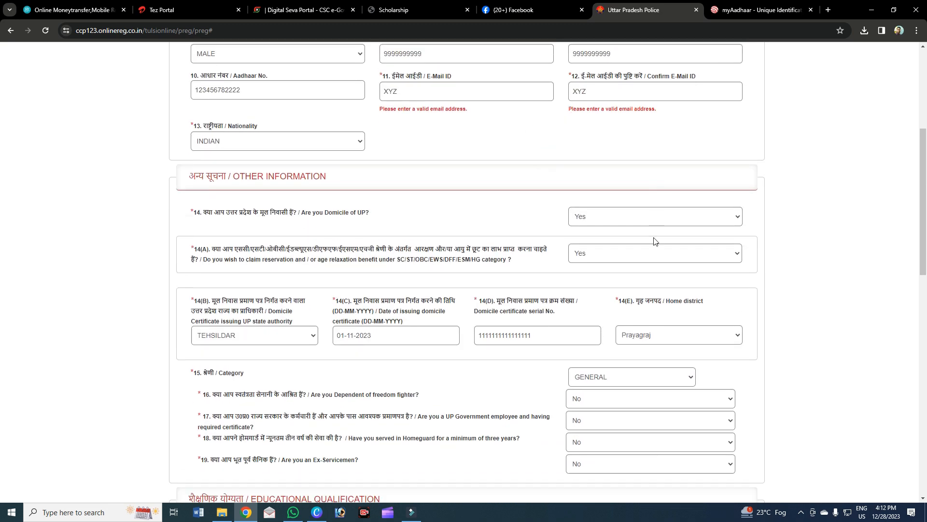
{"action": "scroll", "coordinate": [556, 186], "scroll_direction": "down", "scroll_amount": 1}
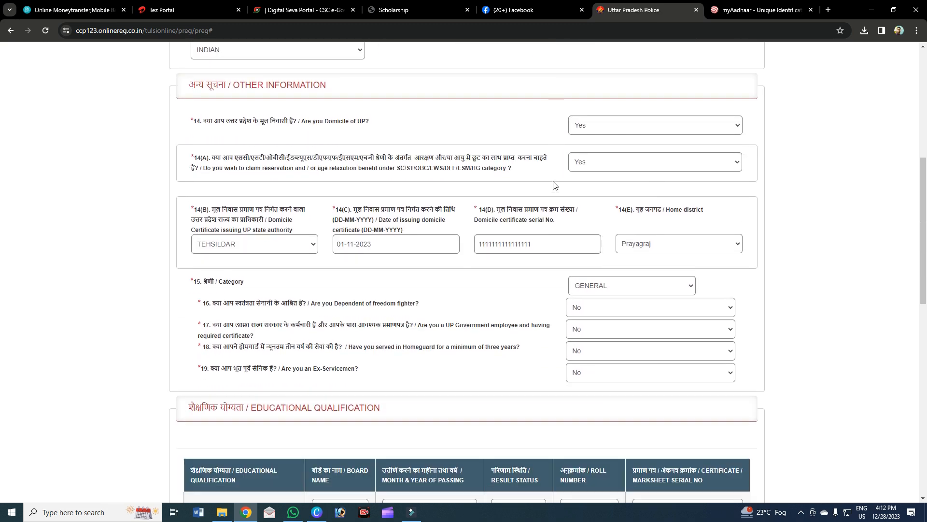
{"action": "left_click_drag", "start_coordinate": [203, 123], "coordinate": [333, 124]}
{"action": "left_click_drag", "start_coordinate": [418, 127], "coordinate": [224, 112]}
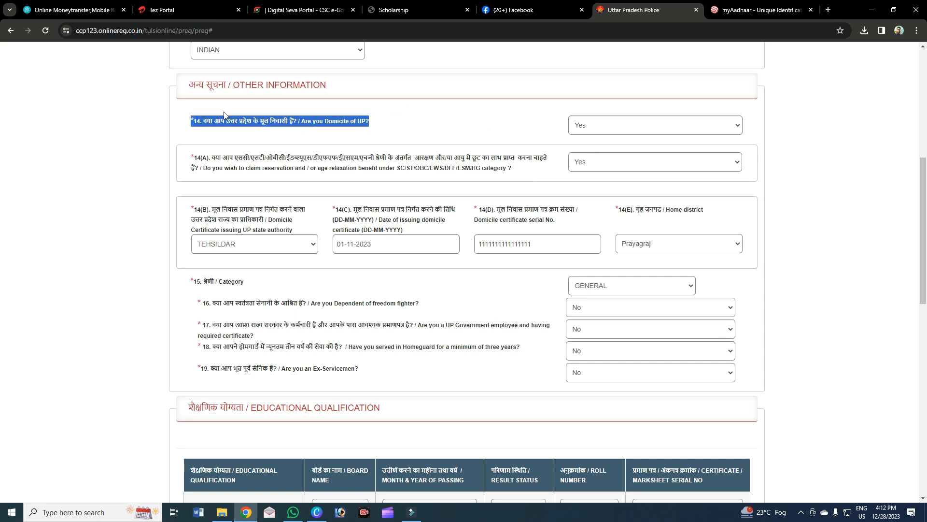
{"action": "left_click", "coordinate": [614, 125]}
{"action": "left_click", "coordinate": [592, 150]}
{"action": "left_click", "coordinate": [484, 139]}
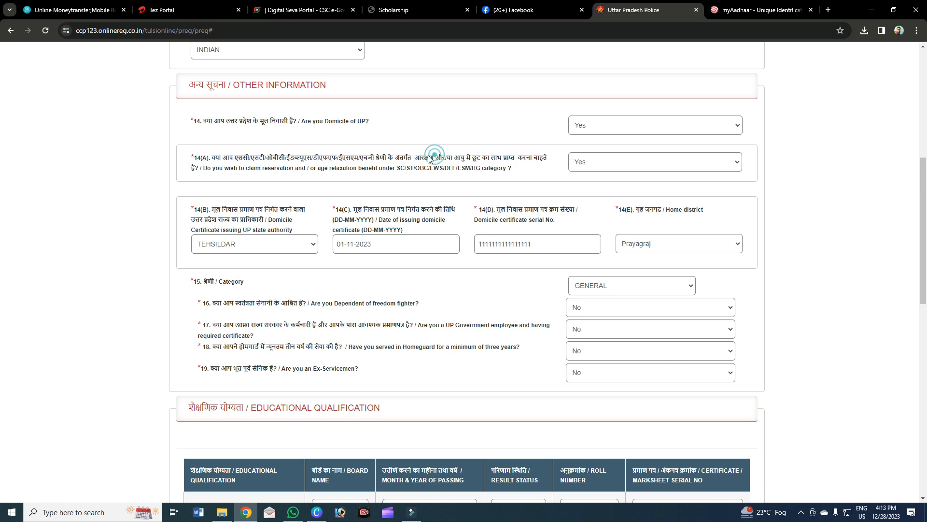
{"action": "left_click_drag", "start_coordinate": [193, 155], "coordinate": [446, 174]}
{"action": "left_click", "coordinate": [476, 178]}
{"action": "left_click_drag", "start_coordinate": [528, 174], "coordinate": [188, 154]}
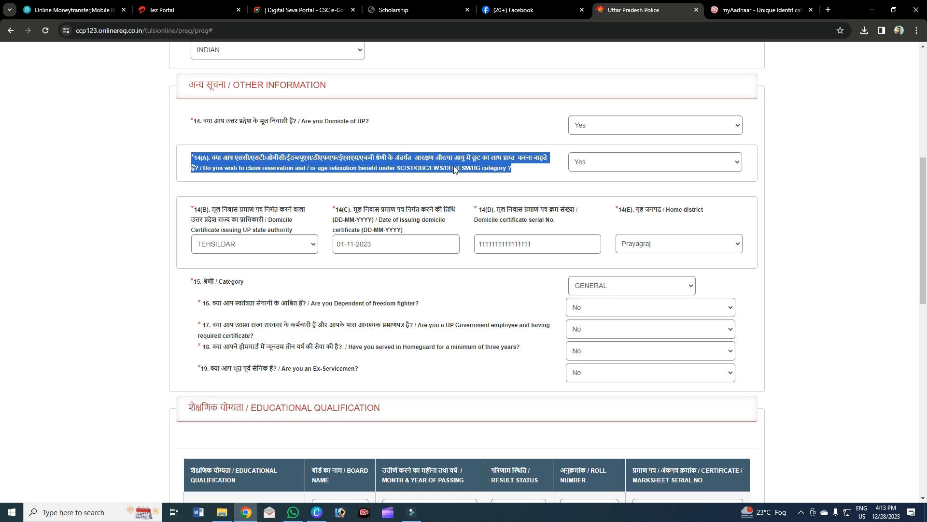
{"action": "left_click", "coordinate": [657, 160]}
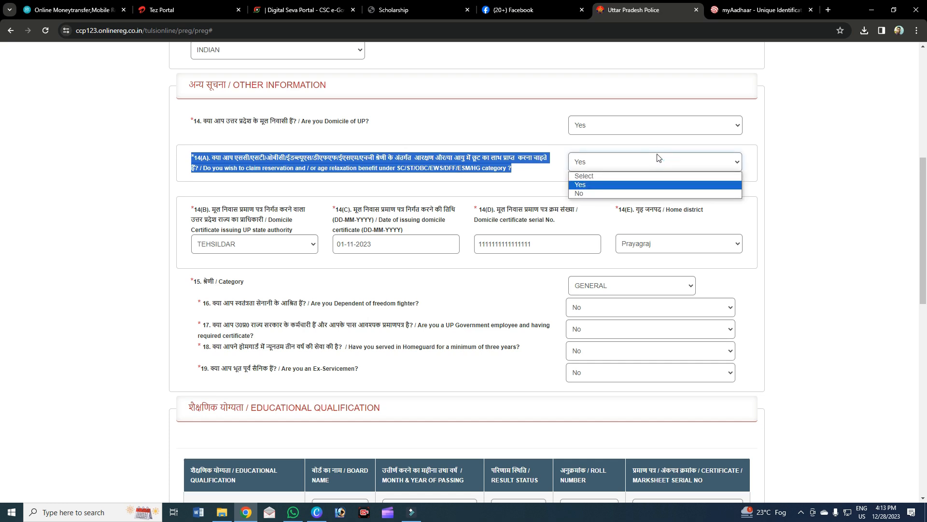
{"action": "left_click", "coordinate": [529, 166]}
{"action": "left_click", "coordinate": [596, 154]}
{"action": "left_click", "coordinate": [584, 186]}
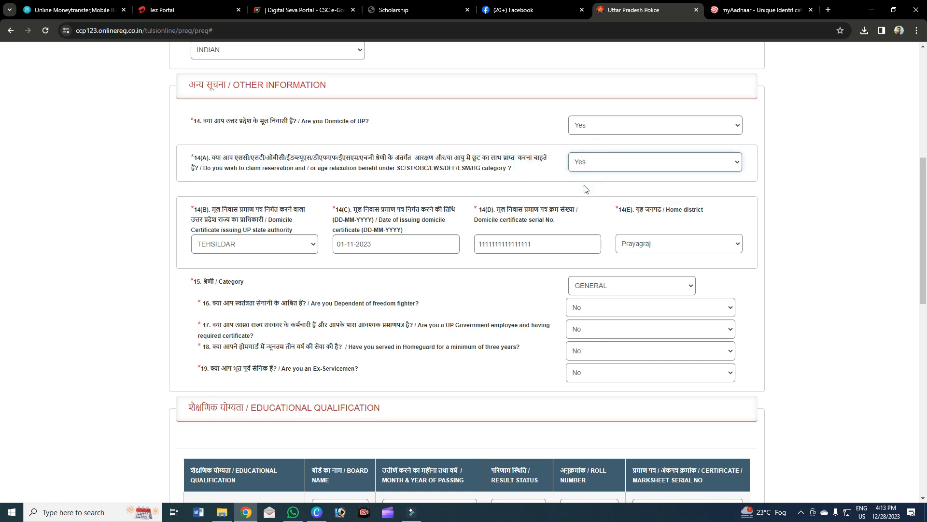
{"action": "left_click", "coordinate": [519, 177]}
{"action": "left_click", "coordinate": [237, 246]}
{"action": "left_click", "coordinate": [237, 245]}
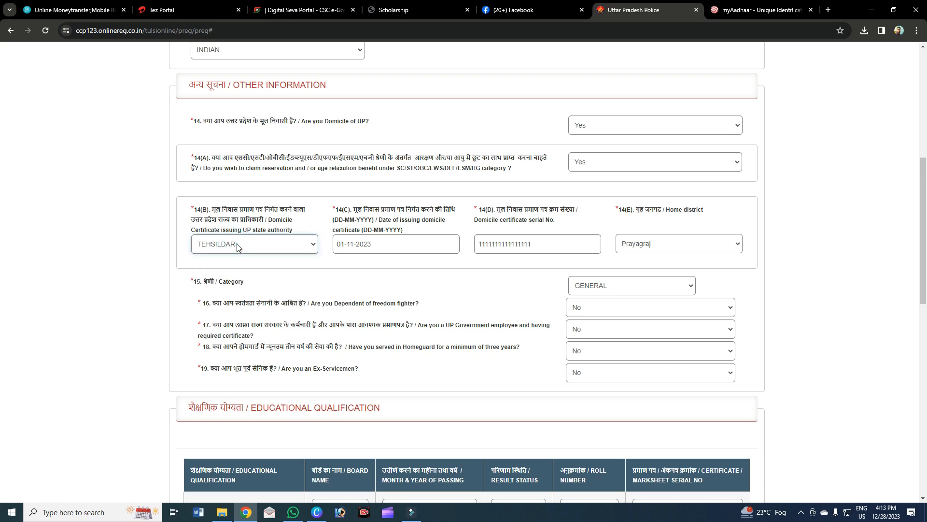
{"action": "left_click", "coordinate": [400, 246]}
{"action": "left_click_drag", "start_coordinate": [212, 209], "coordinate": [297, 223]}
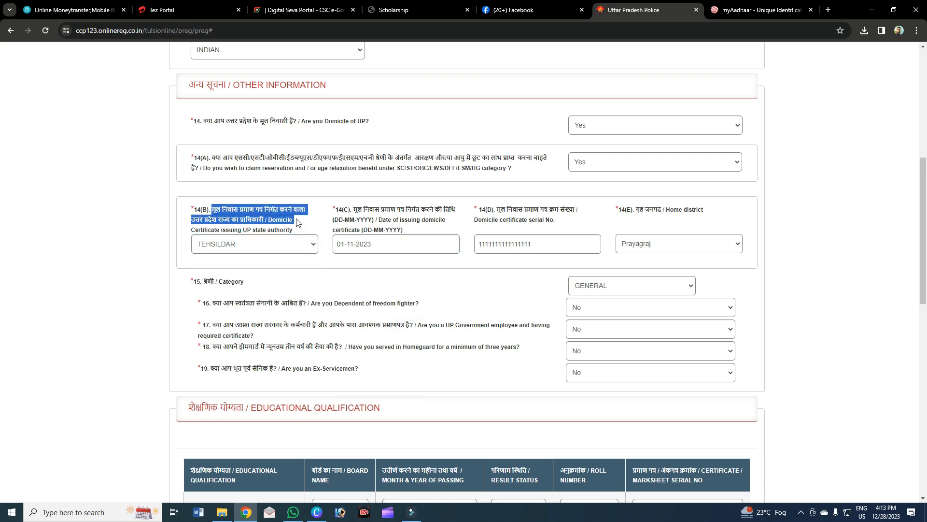
{"action": "left_click", "coordinate": [258, 249]}
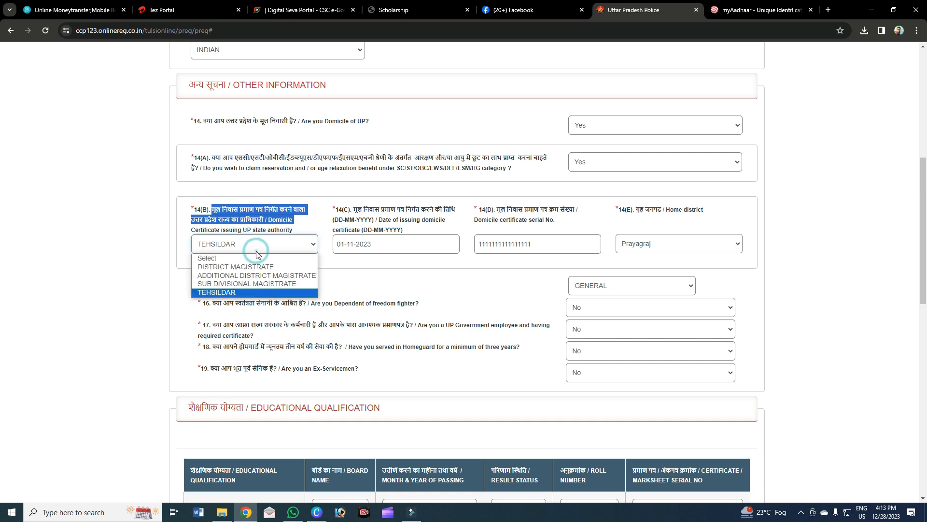
{"action": "left_click", "coordinate": [223, 293]}
{"action": "left_click", "coordinate": [227, 244]}
{"action": "left_click", "coordinate": [230, 260]}
{"action": "left_click", "coordinate": [230, 245]}
{"action": "left_click", "coordinate": [230, 267]}
{"action": "left_click", "coordinate": [231, 247]}
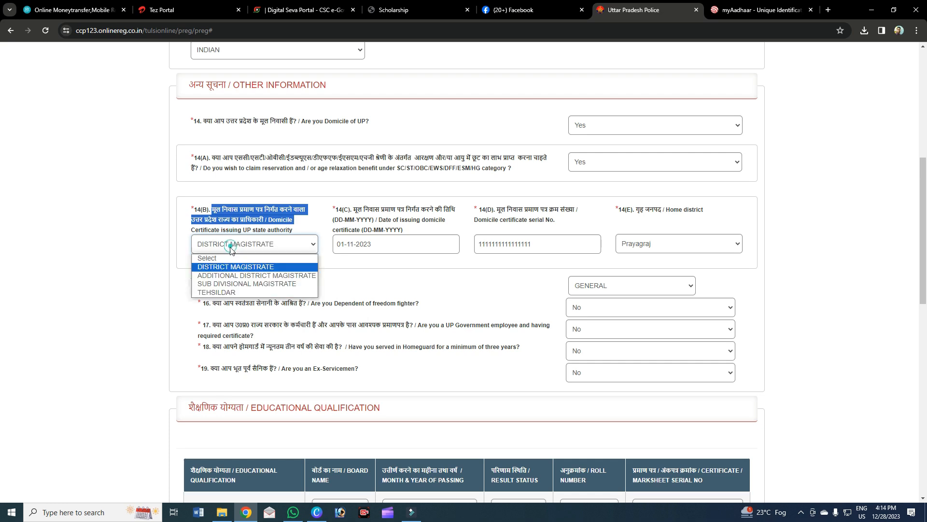
{"action": "left_click", "coordinate": [230, 275]}
{"action": "left_click", "coordinate": [233, 247]}
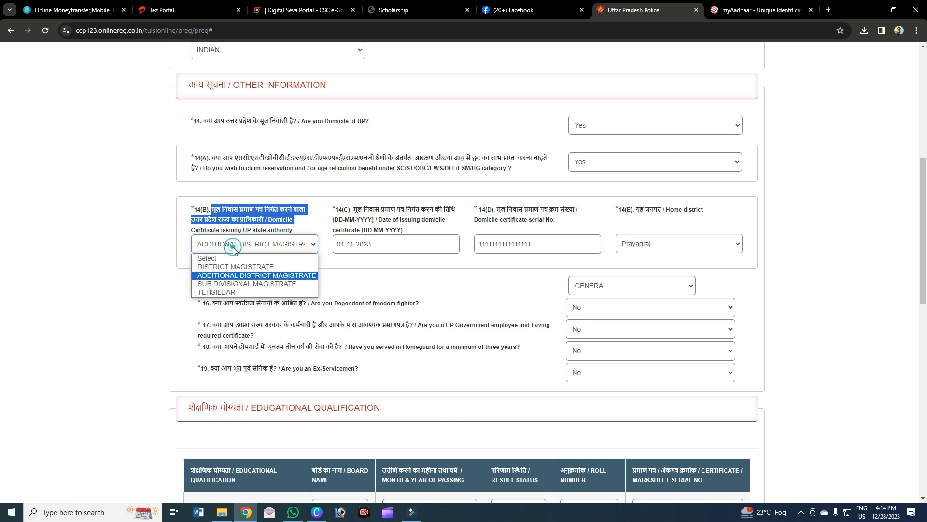
{"action": "left_click", "coordinate": [232, 283]}
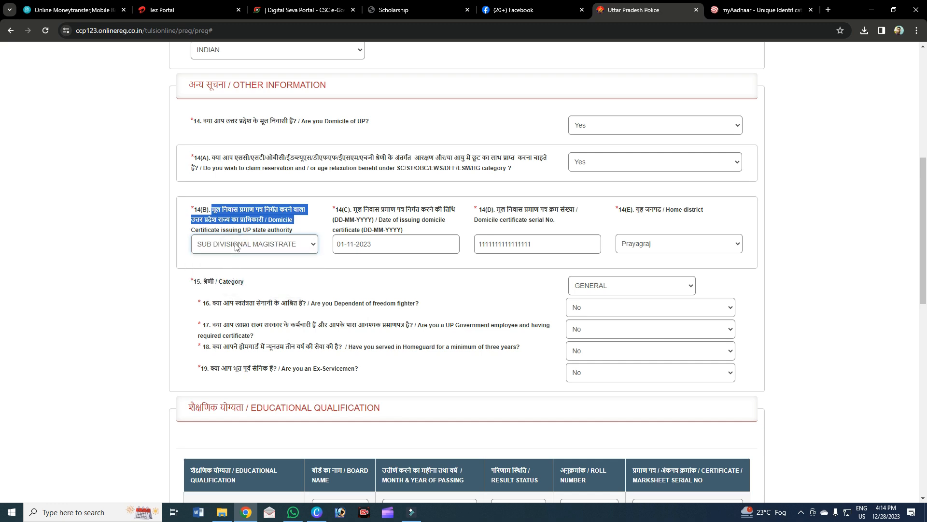
{"action": "left_click", "coordinate": [236, 247]}
{"action": "left_click", "coordinate": [226, 292]}
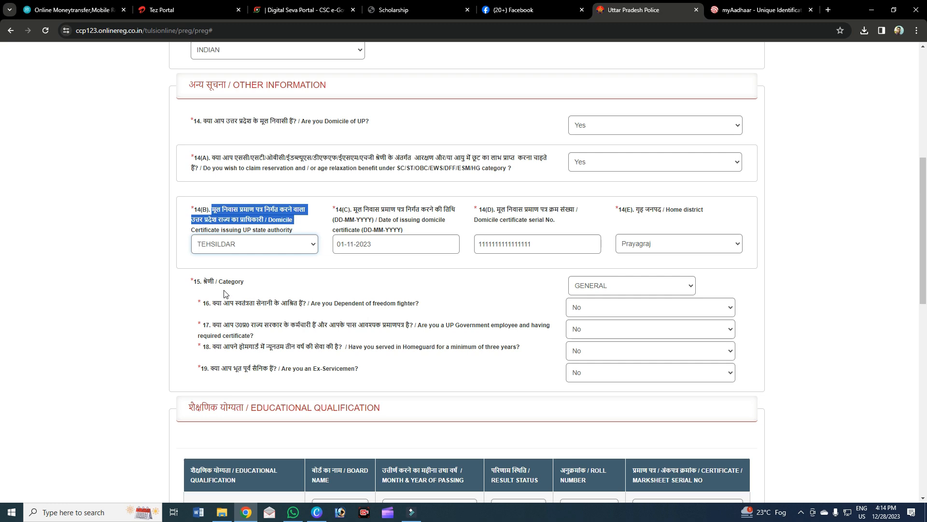
{"action": "left_click", "coordinate": [242, 244]}
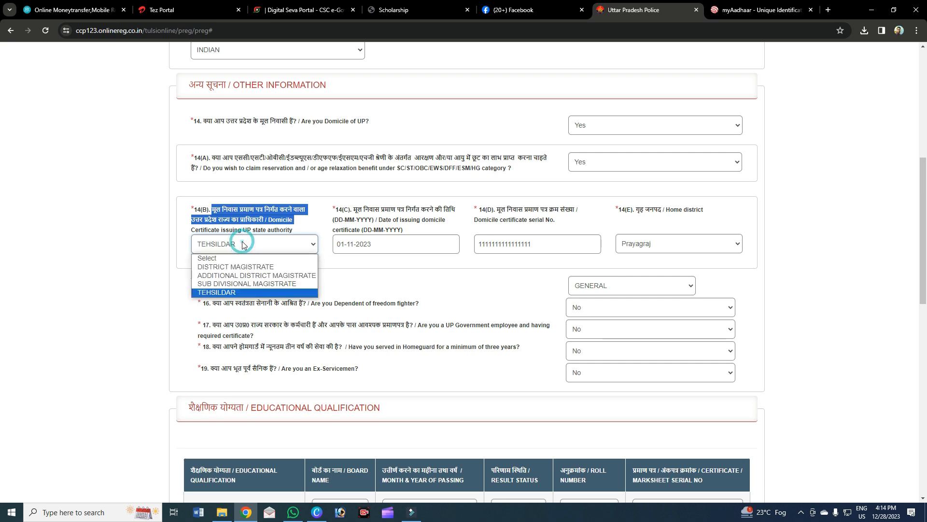
{"action": "left_click", "coordinate": [238, 292]}
{"action": "left_click", "coordinate": [375, 250]}
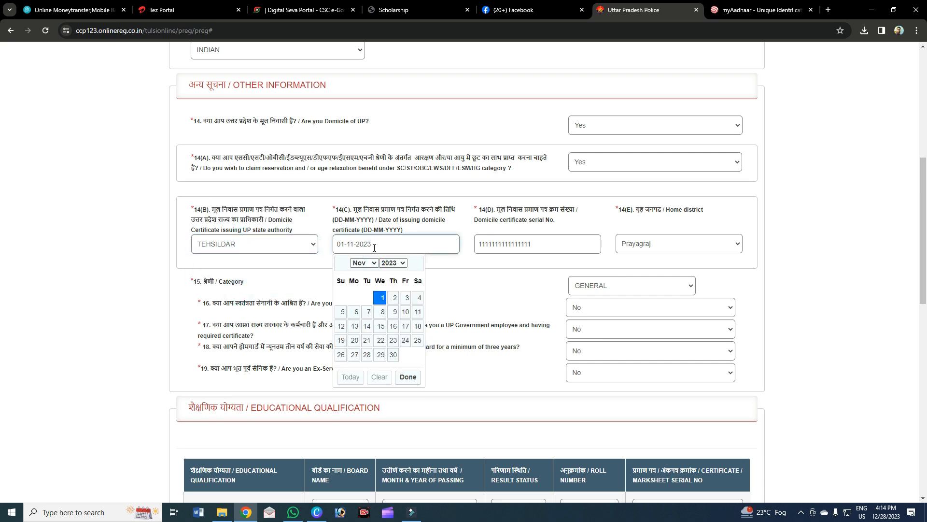
{"action": "left_click", "coordinate": [390, 264]}
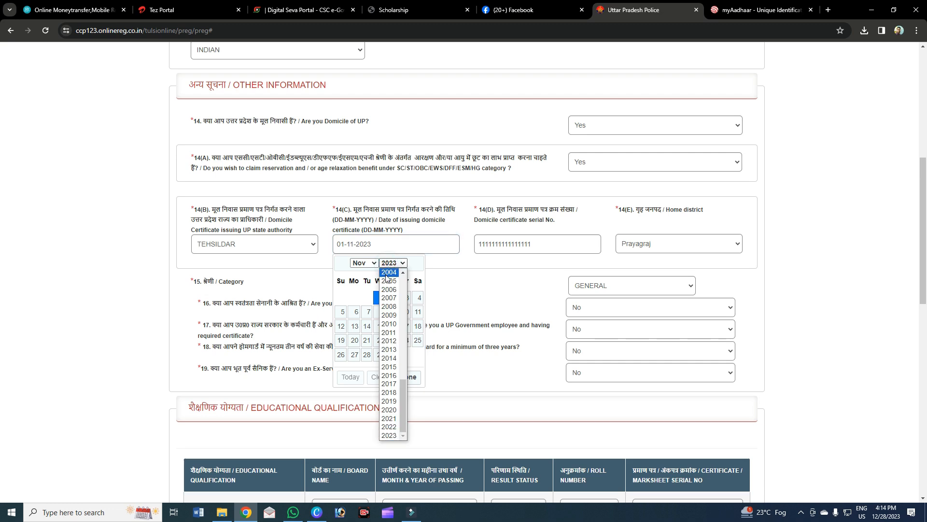
{"action": "left_click", "coordinate": [389, 436]}
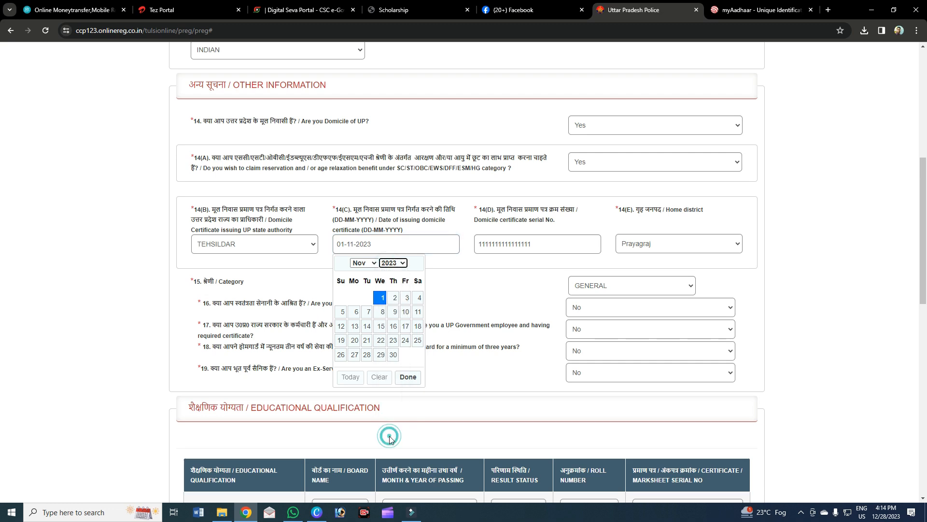
{"action": "left_click", "coordinate": [375, 263]}
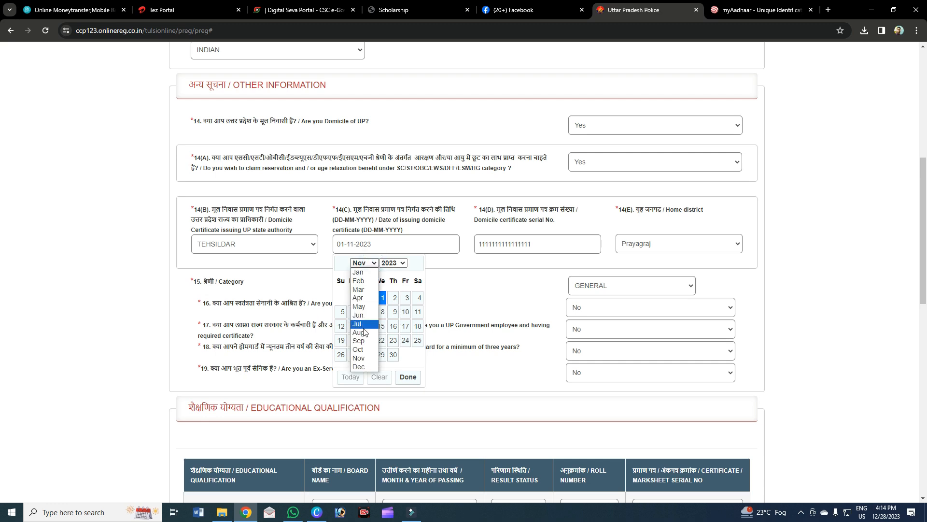
{"action": "left_click", "coordinate": [360, 358]}
{"action": "left_click", "coordinate": [382, 299]}
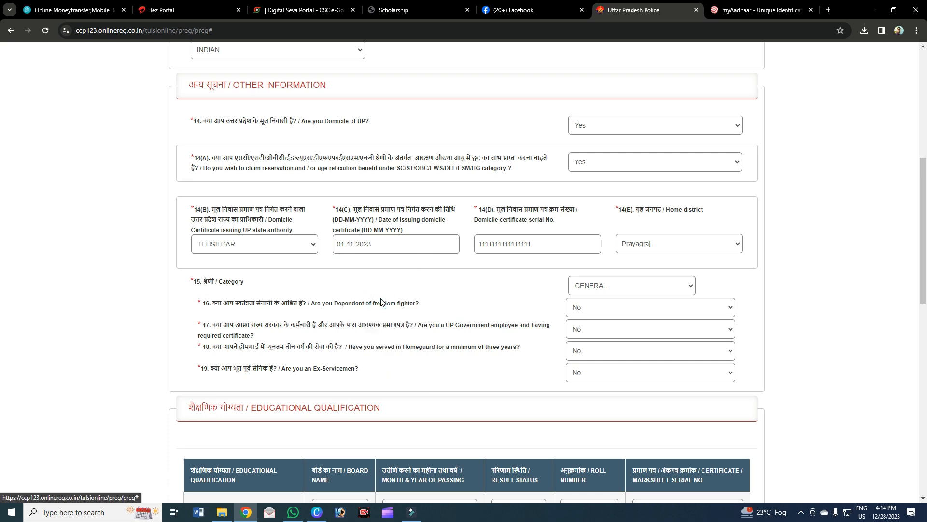
{"action": "left_click", "coordinate": [546, 244]}
{"action": "left_click_drag", "start_coordinate": [545, 243], "coordinate": [472, 249]}
{"action": "left_click_drag", "start_coordinate": [534, 248], "coordinate": [476, 251]}
{"action": "left_click", "coordinate": [539, 251]}
{"action": "left_click_drag", "start_coordinate": [533, 248], "coordinate": [504, 247]}
{"action": "left_click", "coordinate": [523, 248]}
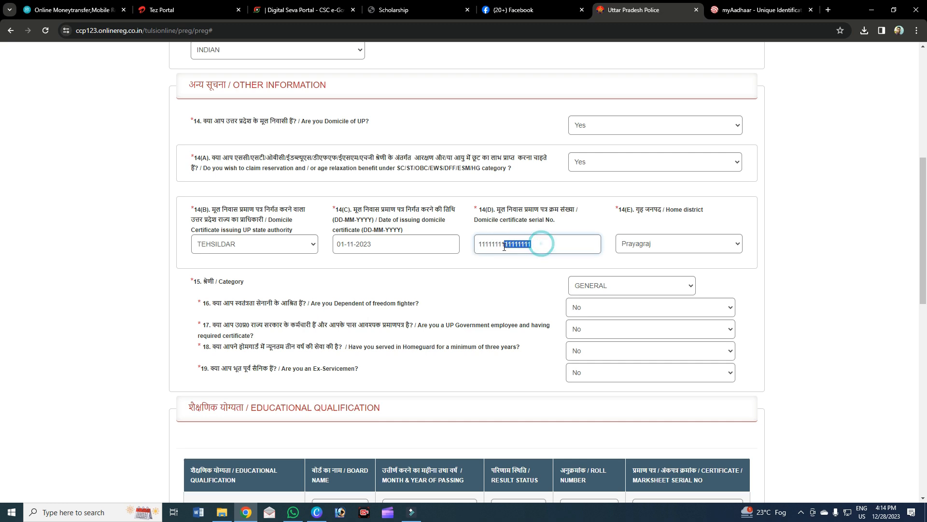
{"action": "left_click", "coordinate": [661, 245]}
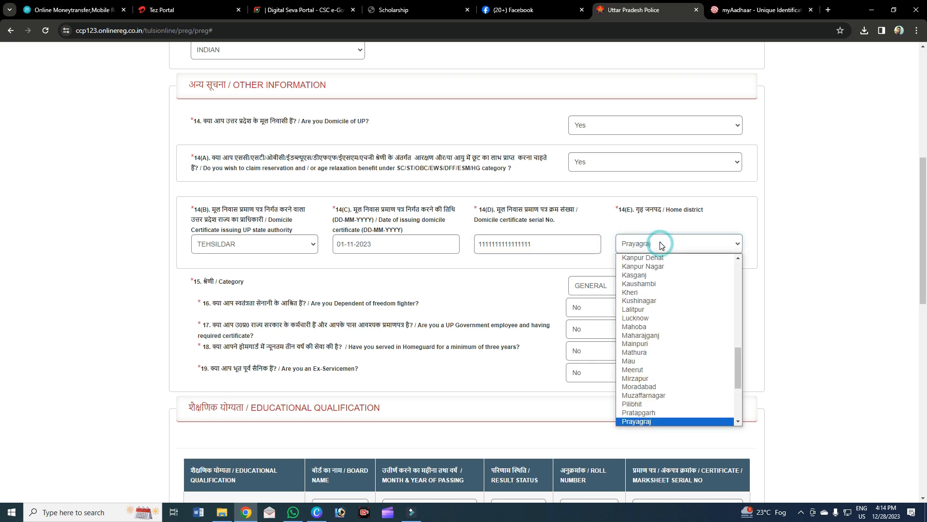
{"action": "left_click", "coordinate": [631, 422]}
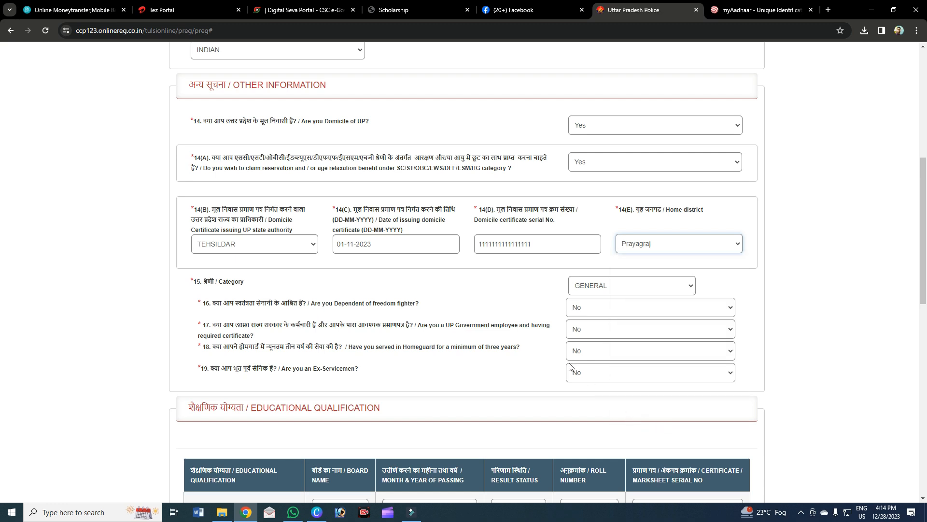
{"action": "left_click", "coordinate": [483, 280]}
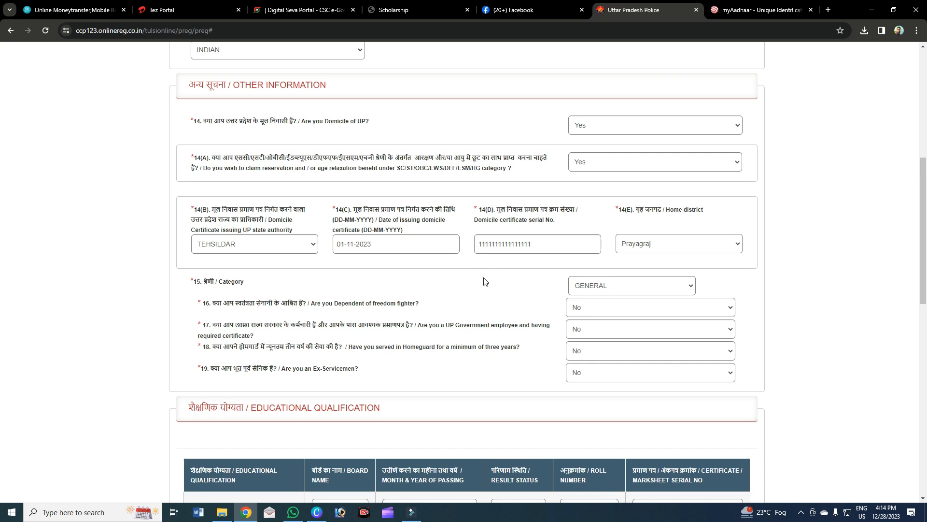
Set the category to SC.
{"action": "scroll", "coordinate": [599, 285], "scroll_direction": "down", "scroll_amount": 1}
{"action": "left_click", "coordinate": [599, 237]}
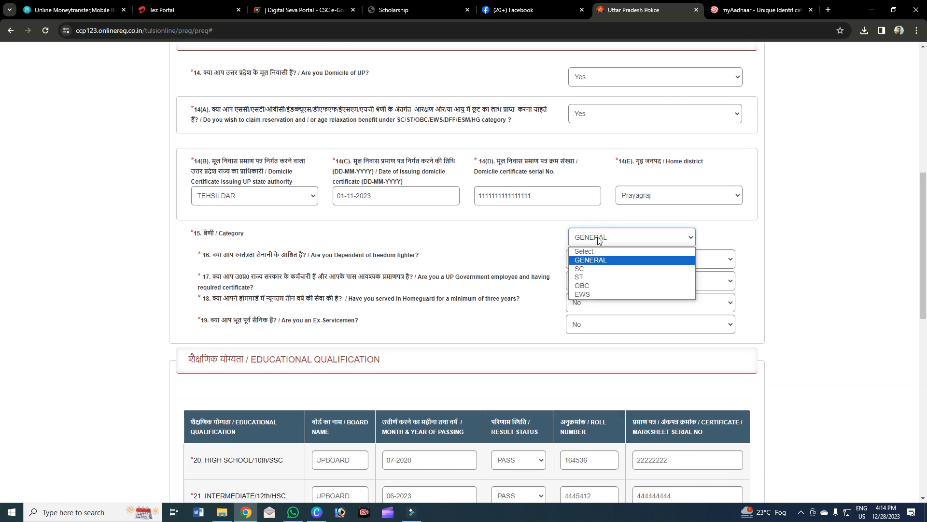
{"action": "left_click", "coordinate": [592, 269]}
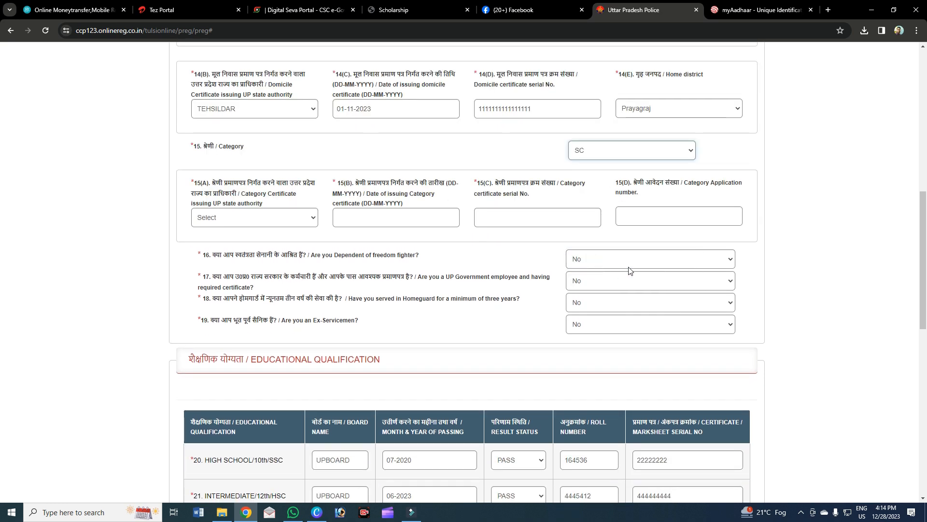
{"action": "left_click", "coordinate": [602, 153]}
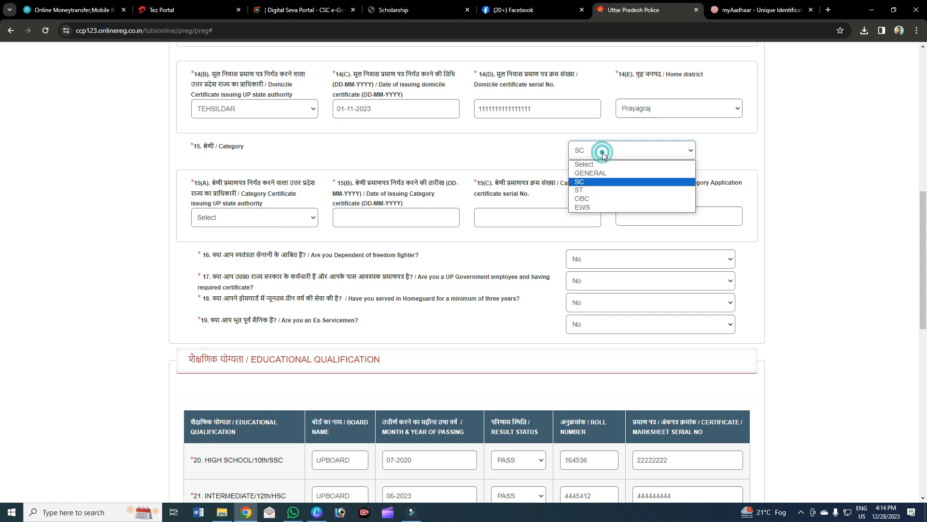
{"action": "left_click", "coordinate": [600, 149]}
Pick TEHSILDAR as certificate authority, then switch the category from SC to GENERAL.
{"action": "left_click", "coordinate": [253, 216]}
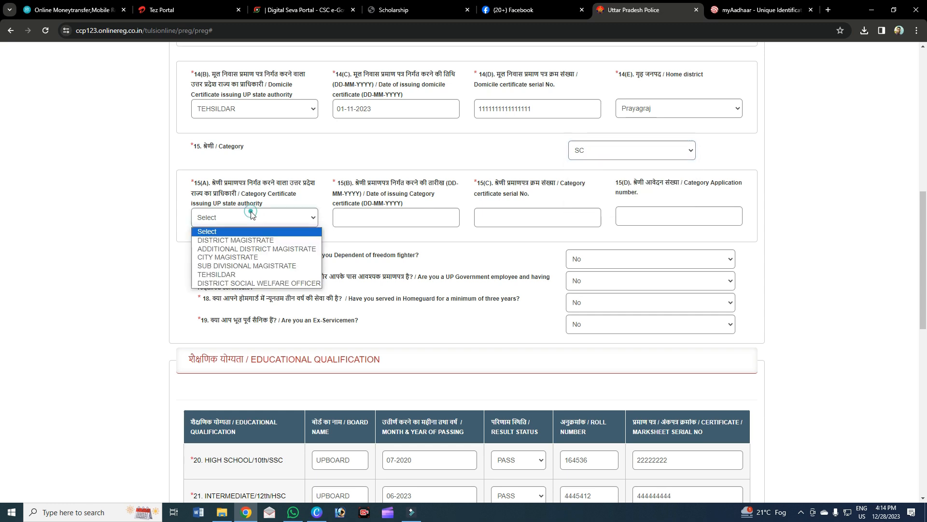
{"action": "left_click", "coordinate": [242, 274]}
{"action": "left_click", "coordinate": [492, 220]}
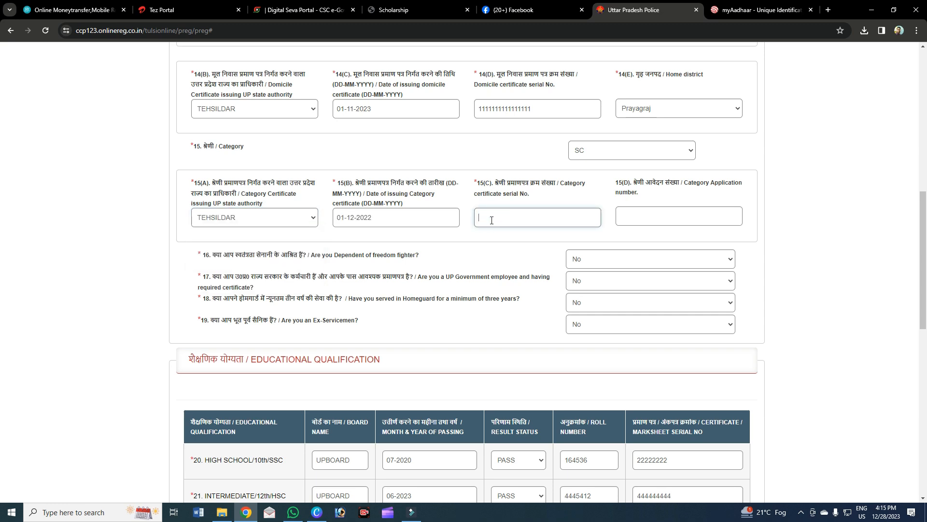
{"action": "left_click", "coordinate": [490, 223]}
{"action": "left_click", "coordinate": [436, 216]}
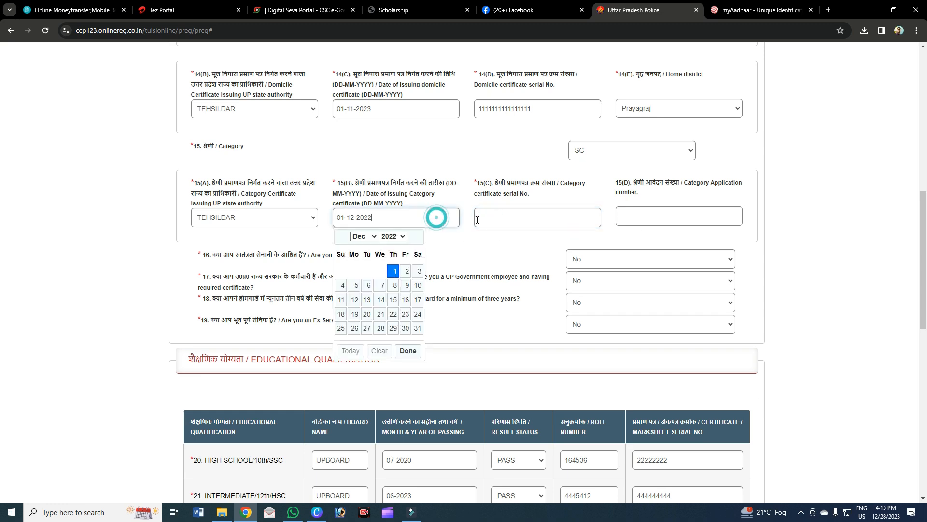
{"action": "left_click", "coordinate": [492, 220]}
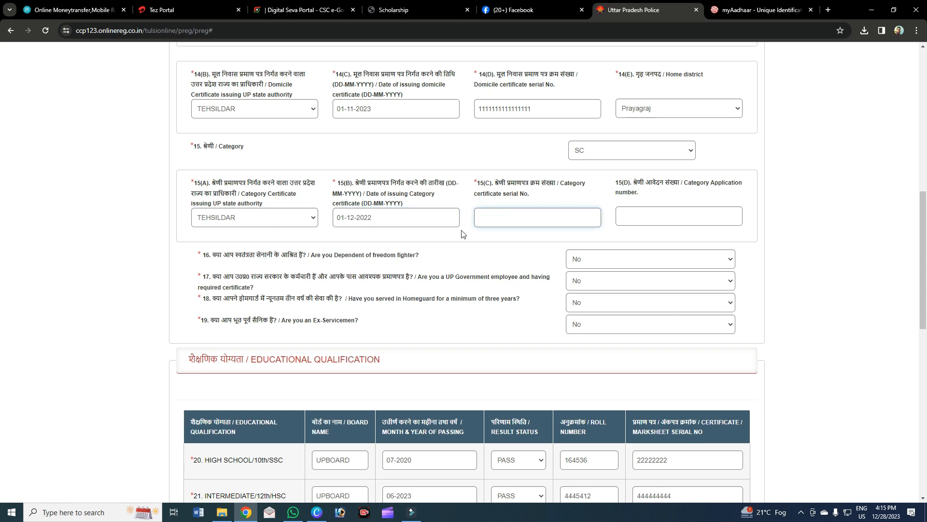
{"action": "left_click", "coordinate": [530, 224]}
{"action": "left_click", "coordinate": [643, 217]}
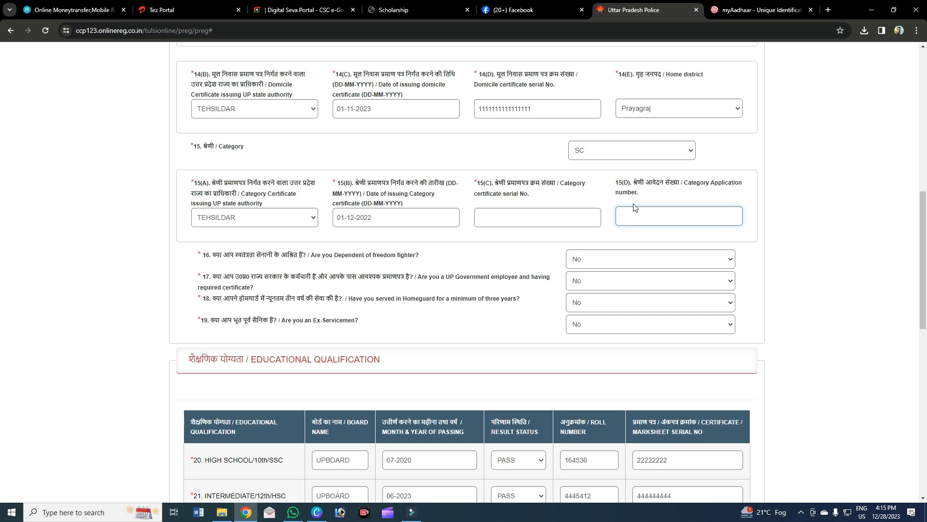
{"action": "left_click", "coordinate": [574, 154]}
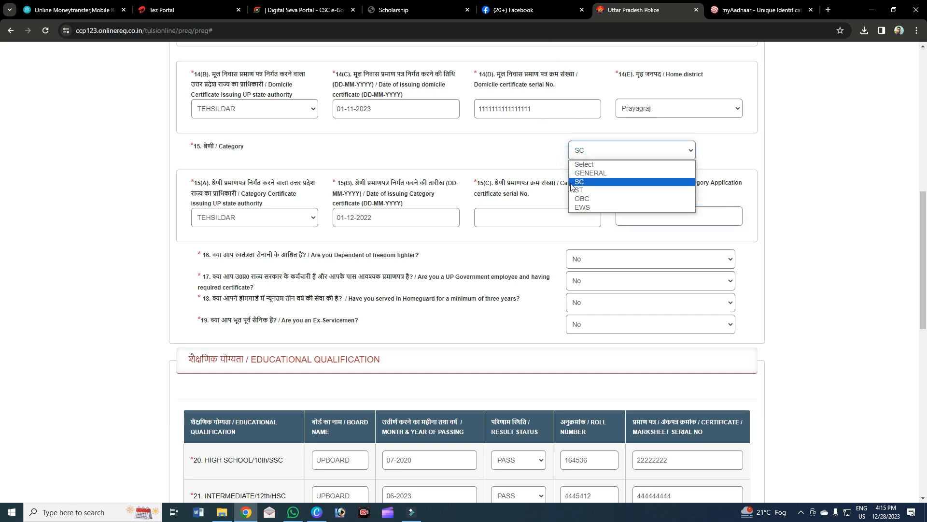
{"action": "left_click", "coordinate": [580, 169]}
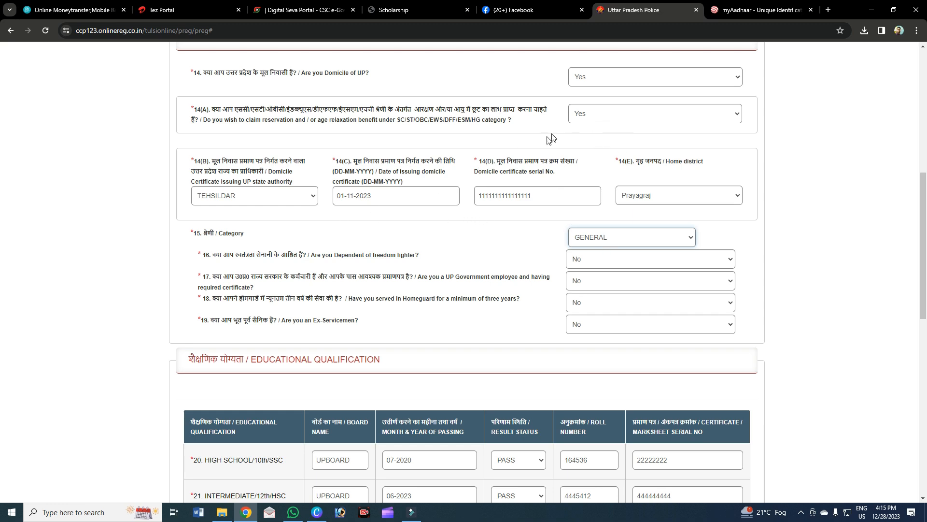
Answer No to questions 16–19, reverting the ex-serviceman answer from Yes to No.
{"action": "left_click", "coordinate": [594, 260]}
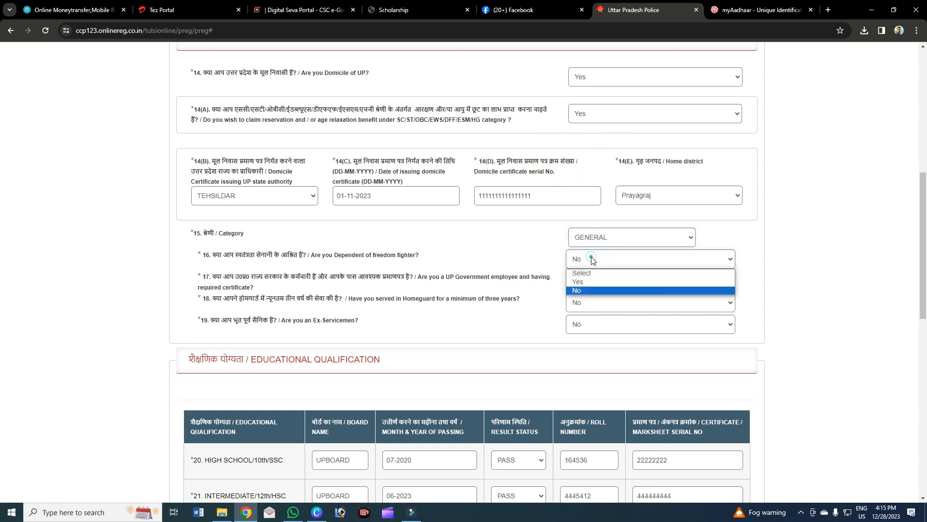
{"action": "left_click", "coordinate": [586, 289]}
{"action": "left_click", "coordinate": [585, 282]}
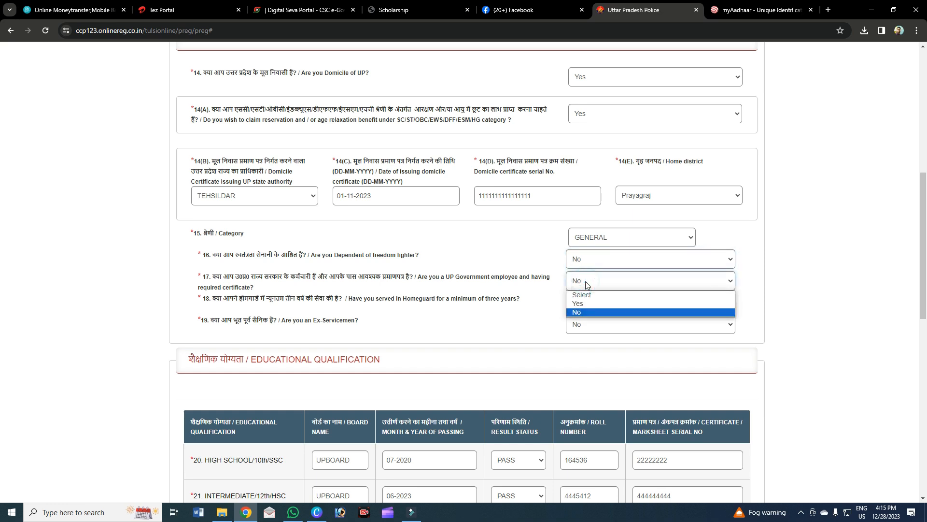
{"action": "left_click", "coordinate": [579, 318]}
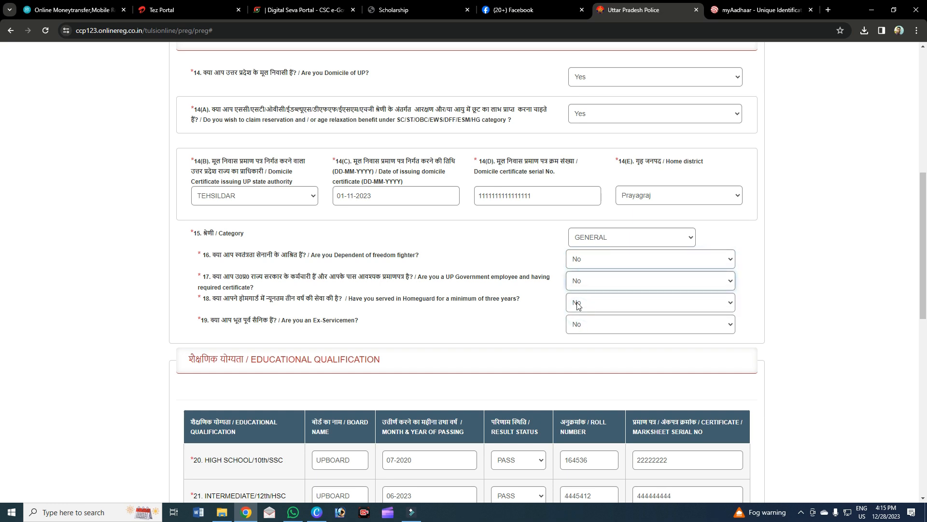
{"action": "left_click", "coordinate": [578, 305]}
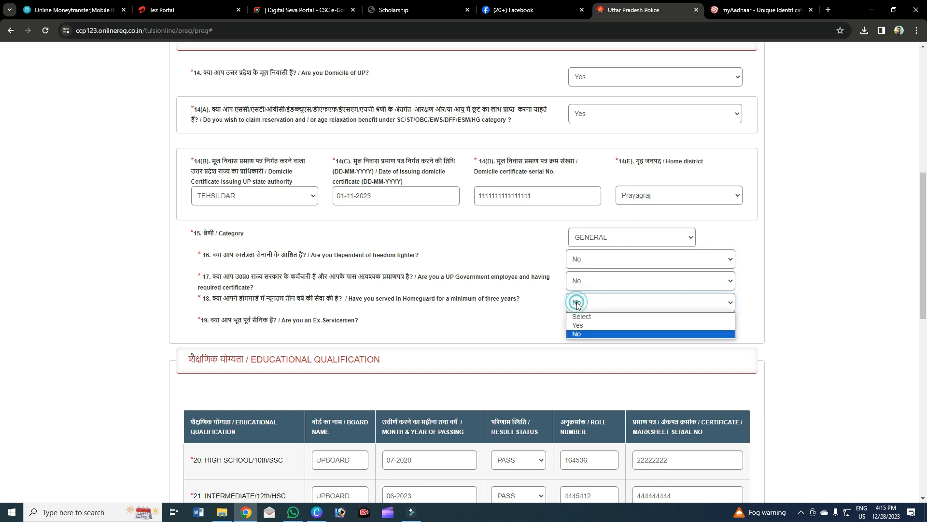
{"action": "left_click", "coordinate": [579, 333]}
{"action": "left_click", "coordinate": [581, 329]}
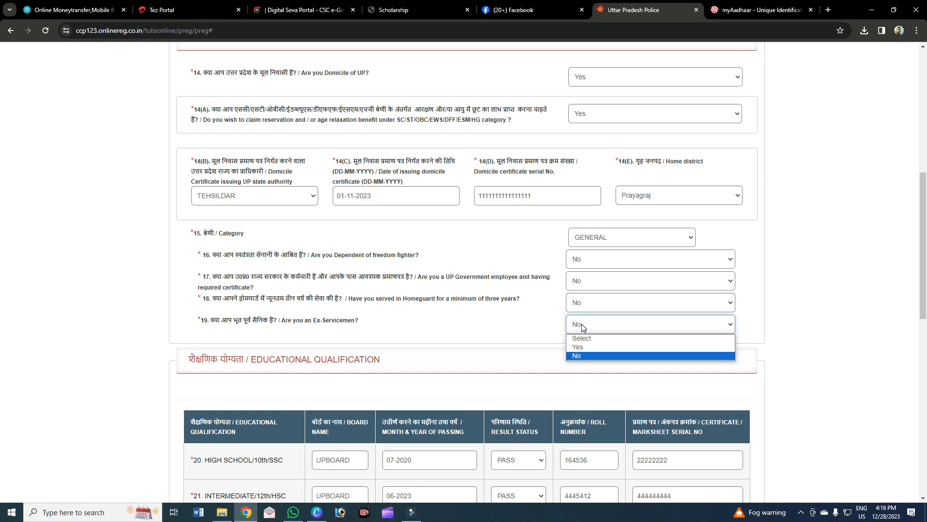
{"action": "left_click", "coordinate": [582, 347]}
{"action": "left_click", "coordinate": [584, 328]}
{"action": "left_click", "coordinate": [583, 356]}
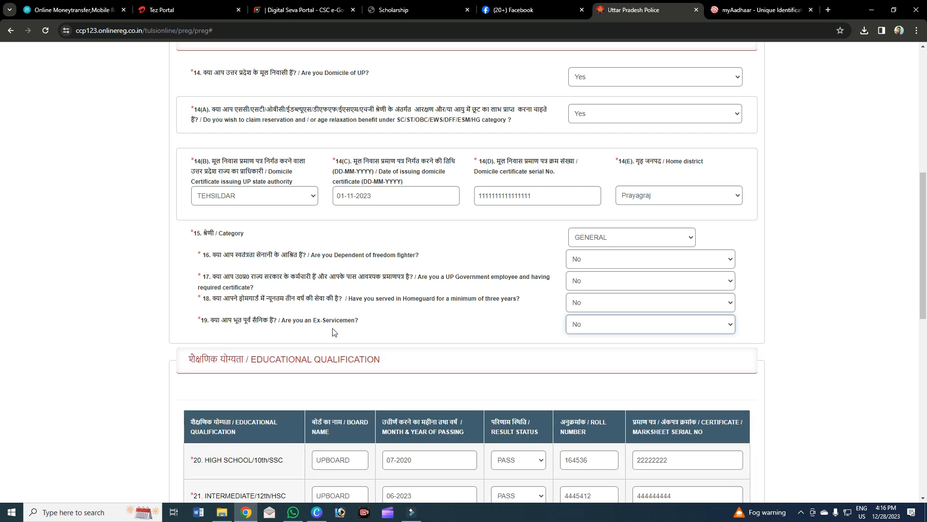
{"action": "left_click_drag", "start_coordinate": [358, 325], "coordinate": [206, 311]}
Retype the High School board name as UP BOARD.
{"action": "left_click", "coordinate": [358, 341]}
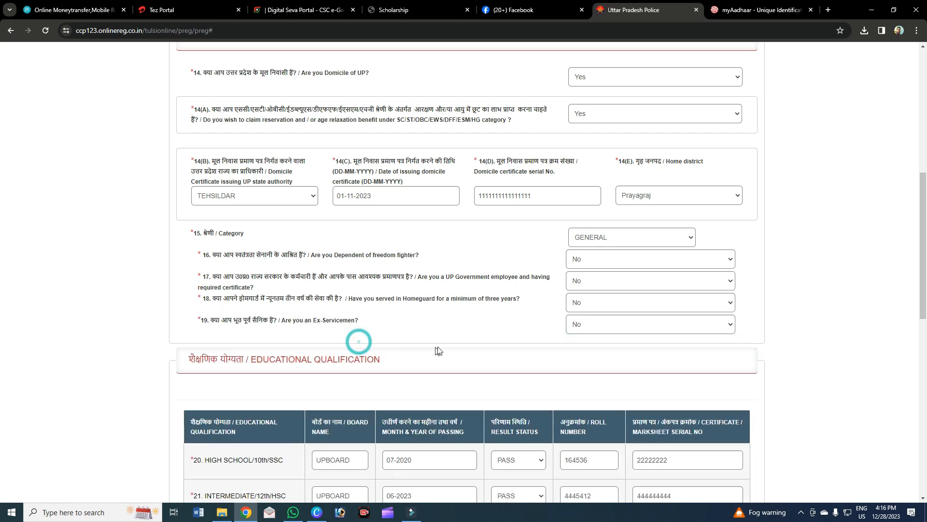
{"action": "scroll", "coordinate": [436, 351], "scroll_direction": "down", "scroll_amount": 4}
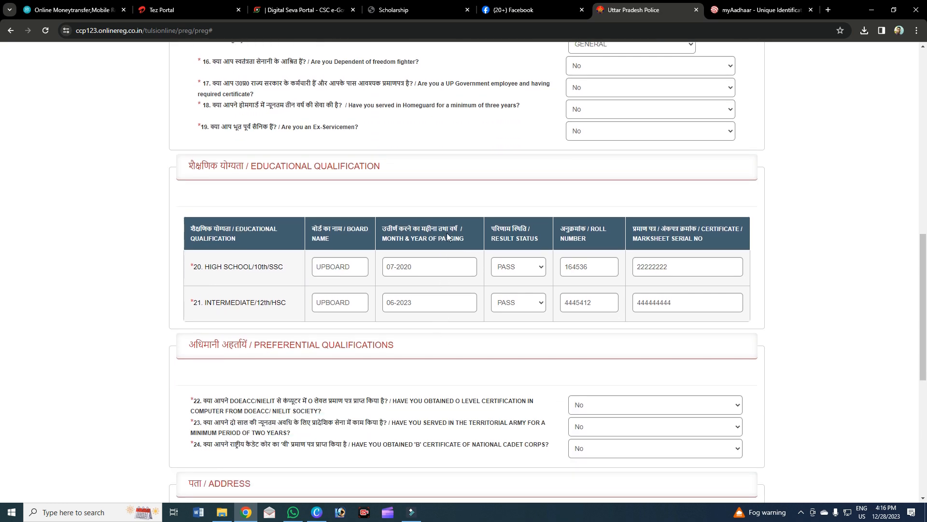
{"action": "scroll", "coordinate": [447, 235], "scroll_direction": "down", "scroll_amount": 2}
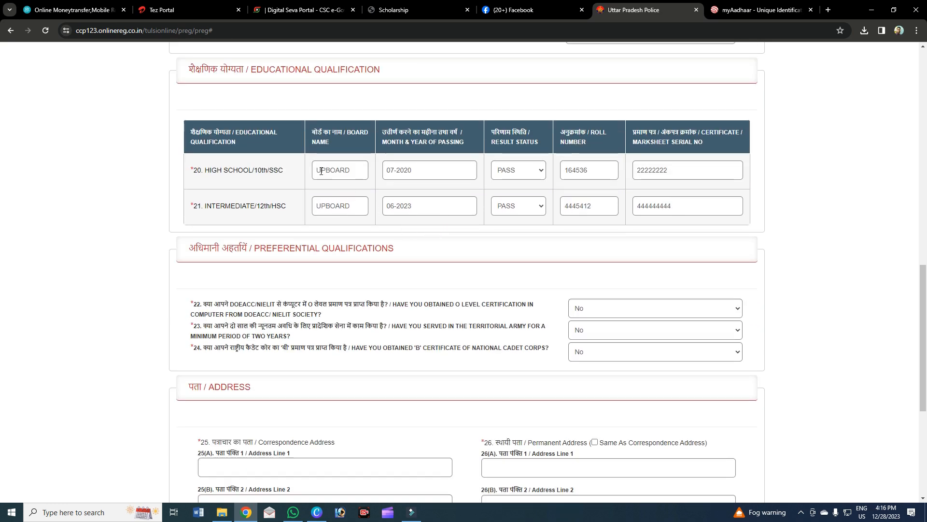
{"action": "left_click", "coordinate": [333, 172]}
{"action": "left_click", "coordinate": [419, 172]}
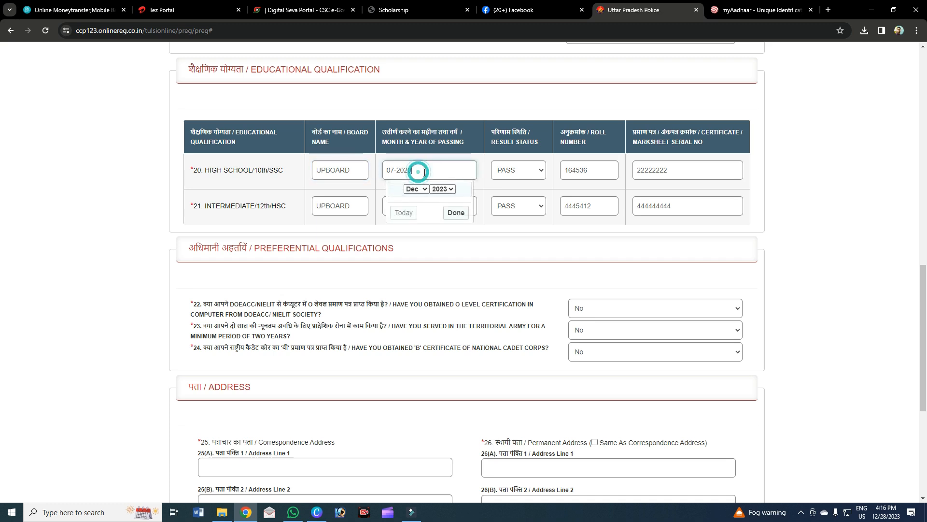
{"action": "left_click", "coordinate": [328, 205]}
{"action": "left_click", "coordinate": [360, 172]}
{"action": "left_click", "coordinate": [348, 207]}
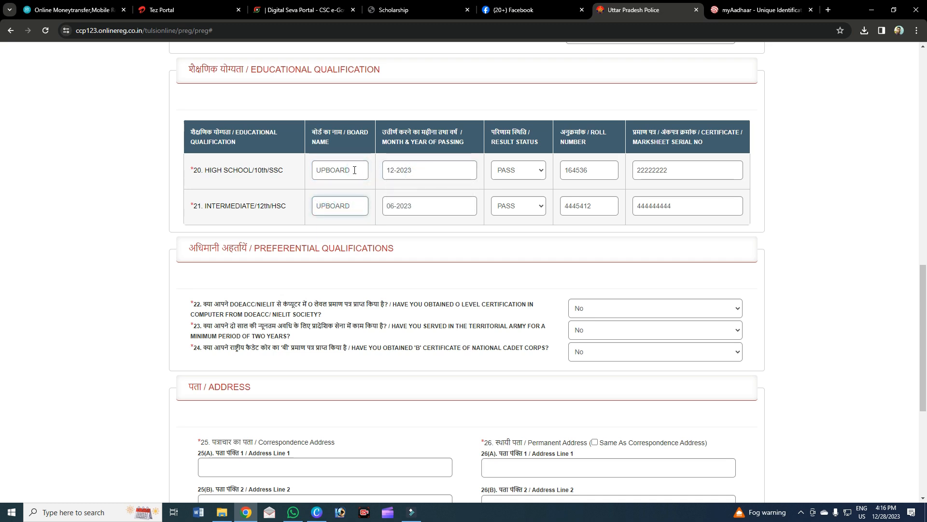
{"action": "left_click", "coordinate": [354, 170]}
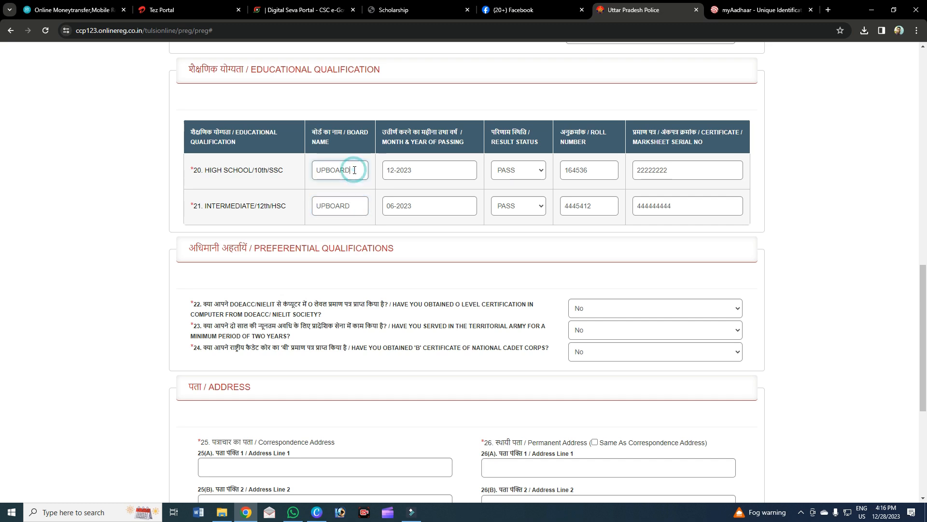
{"action": "left_click", "coordinate": [345, 210]}
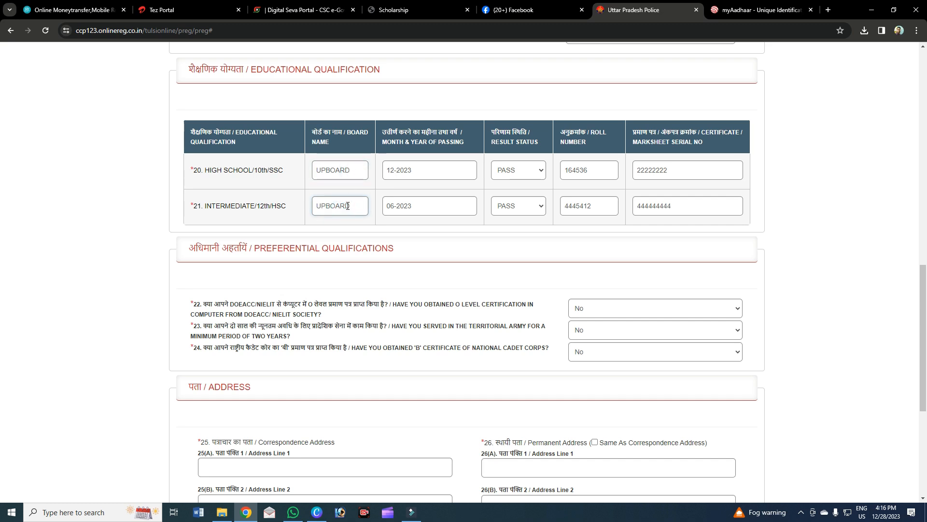
{"action": "left_click_drag", "start_coordinate": [354, 170], "coordinate": [309, 173]}
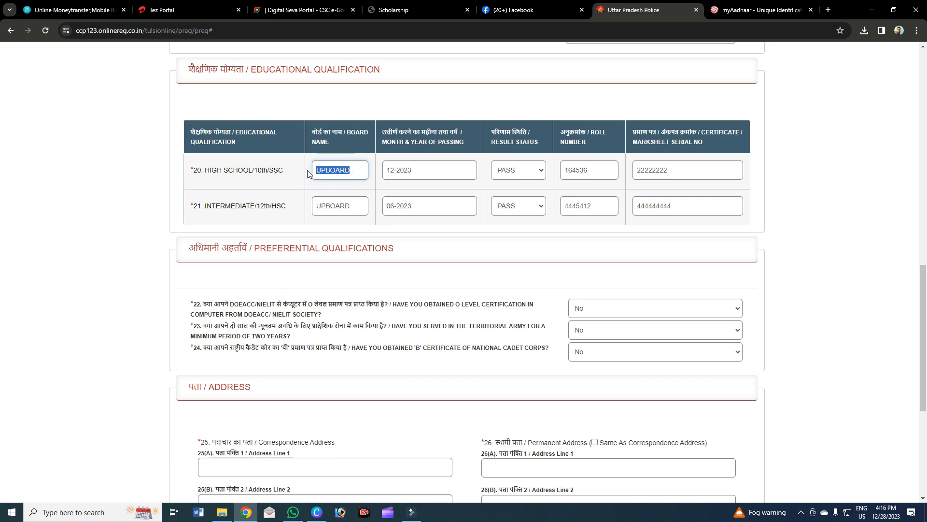
{"action": "type", "text": "UP BOARD"}
{"action": "double_click", "coordinate": [351, 203]}
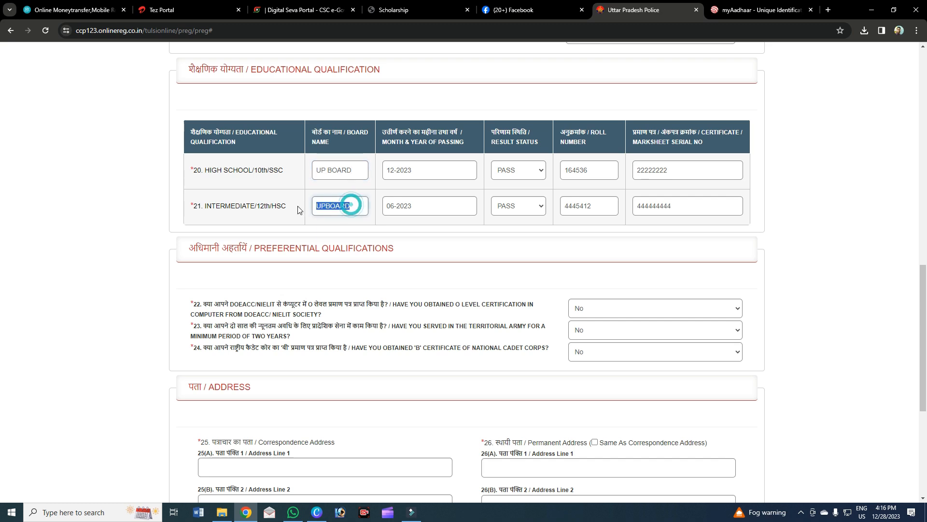
Set the High School passing date to July 2023 in the month/year picker, then pick June.
{"action": "left_click", "coordinate": [435, 170]}
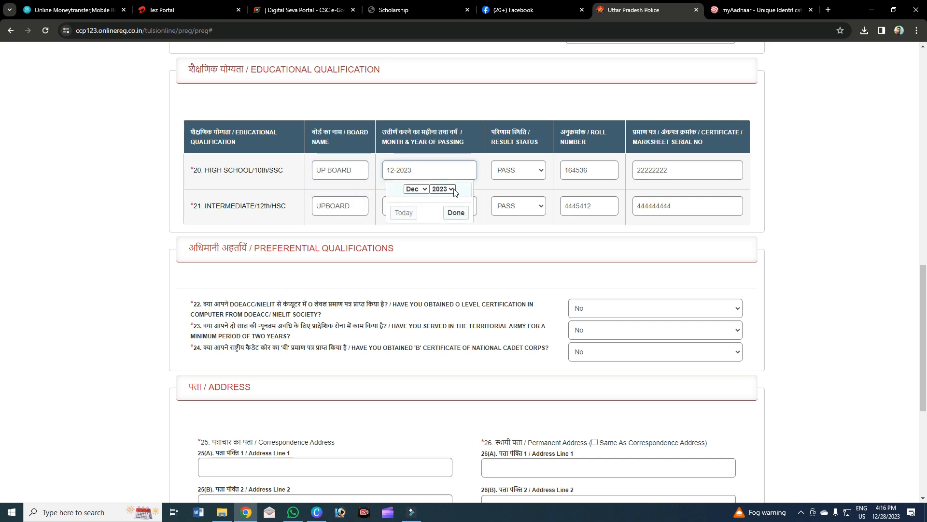
{"action": "left_click", "coordinate": [453, 188]}
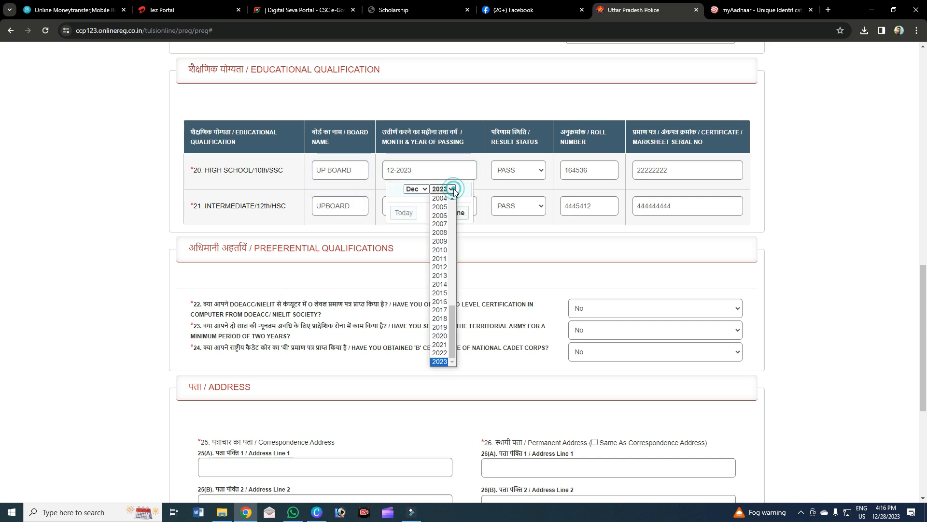
{"action": "left_click", "coordinate": [439, 336]}
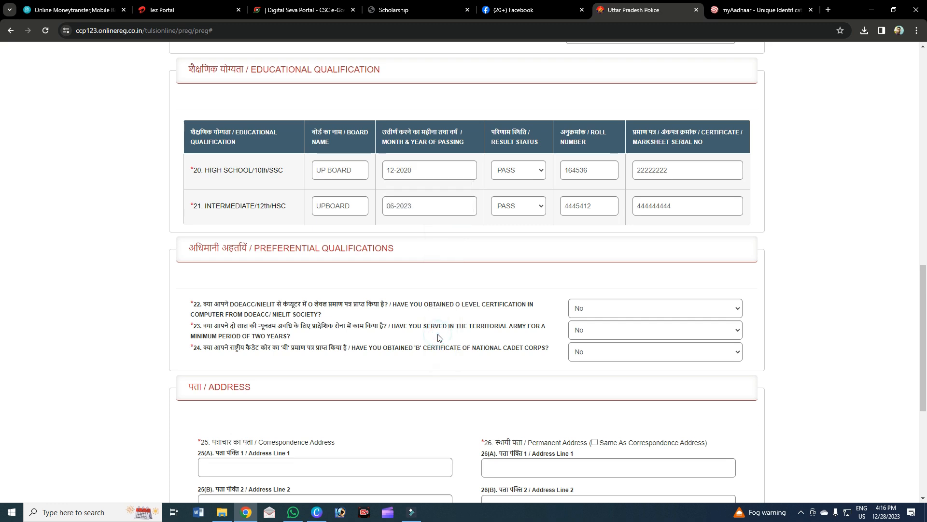
{"action": "left_click", "coordinate": [403, 170]}
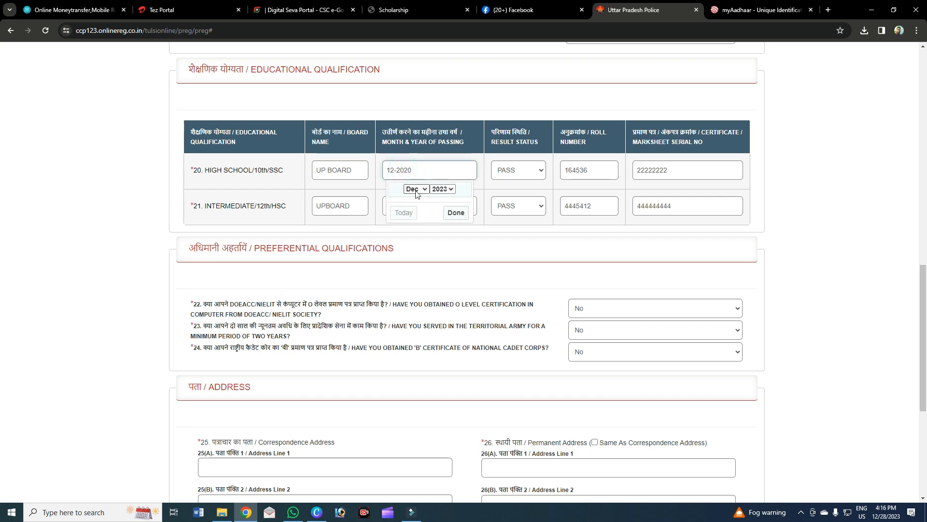
{"action": "left_click", "coordinate": [414, 189]}
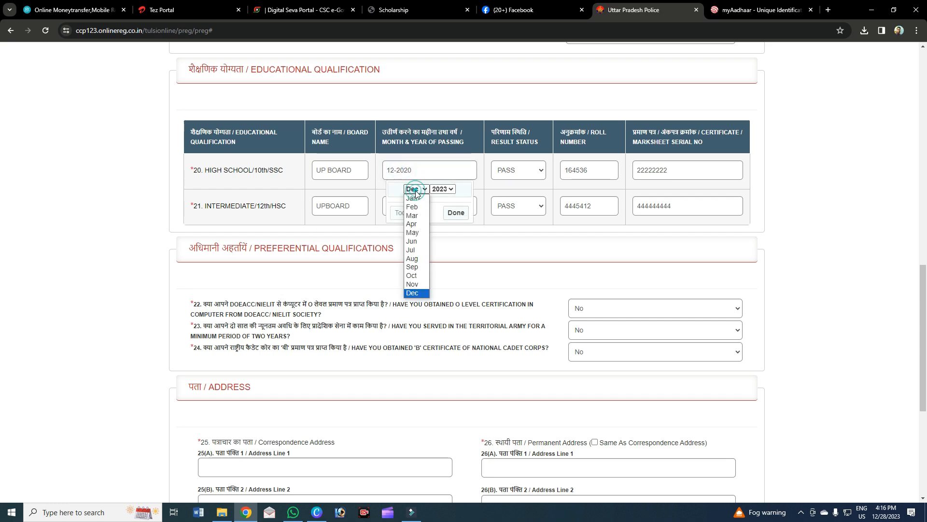
{"action": "left_click", "coordinate": [412, 250]}
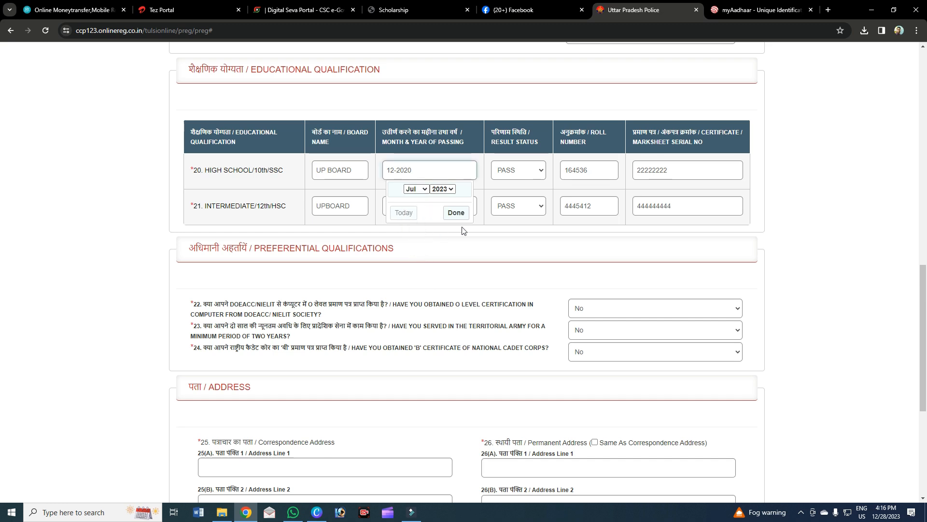
{"action": "left_click", "coordinate": [464, 247]}
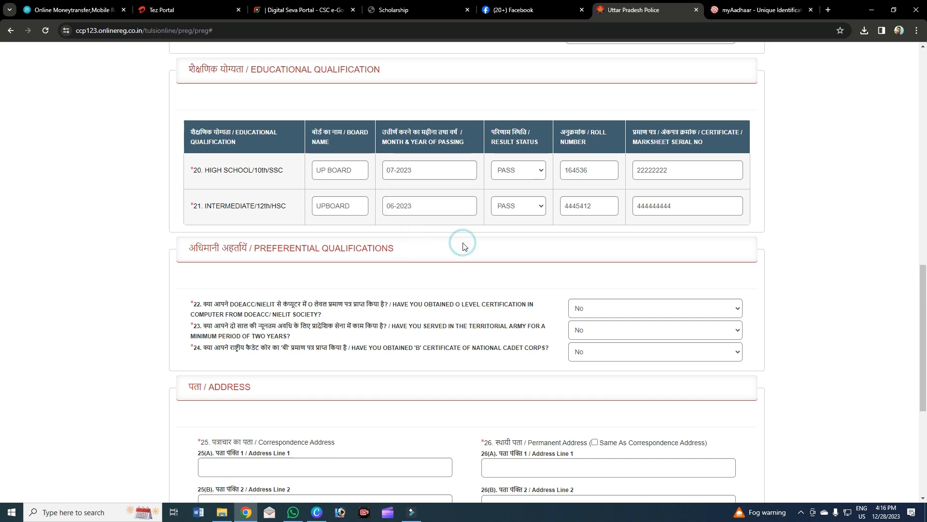
{"action": "left_click", "coordinate": [396, 170]}
{"action": "left_click", "coordinate": [410, 190]}
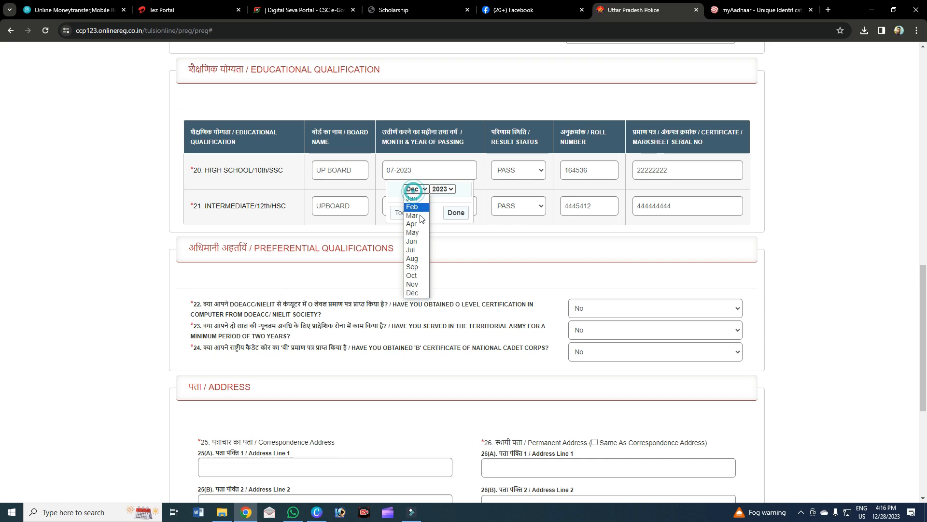
{"action": "left_click", "coordinate": [421, 242]}
Keep the High School result as PASS and review its roll and serial numbers.
{"action": "left_click", "coordinate": [510, 175]}
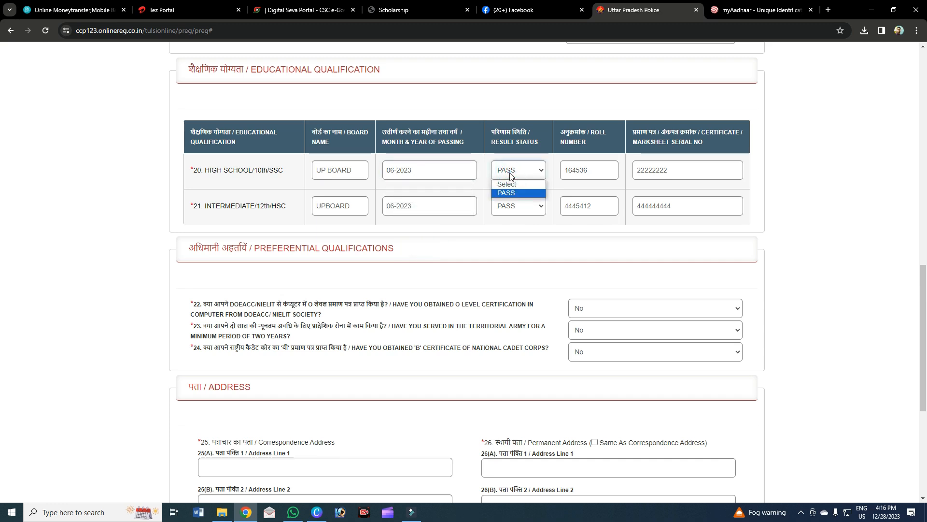
{"action": "left_click", "coordinate": [510, 194]}
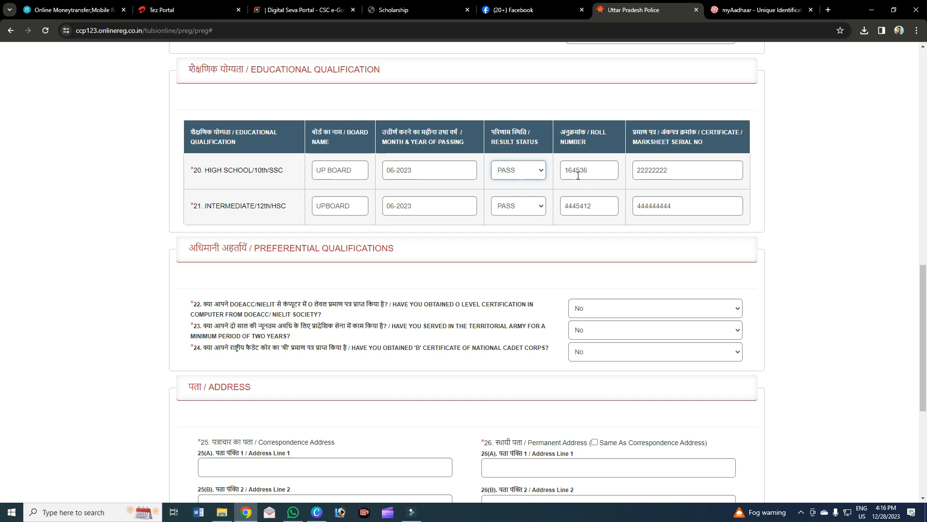
{"action": "left_click_drag", "start_coordinate": [588, 169], "coordinate": [572, 171]}
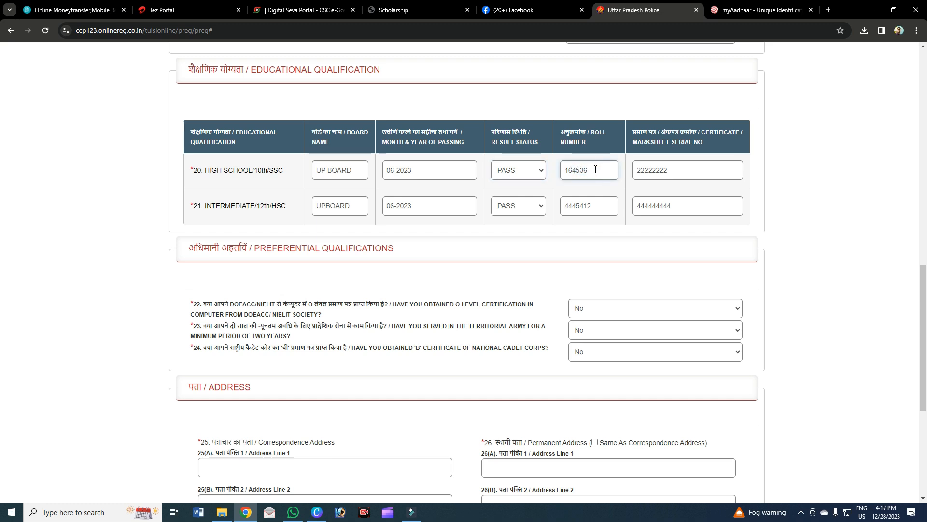
{"action": "key", "text": "Tab"}
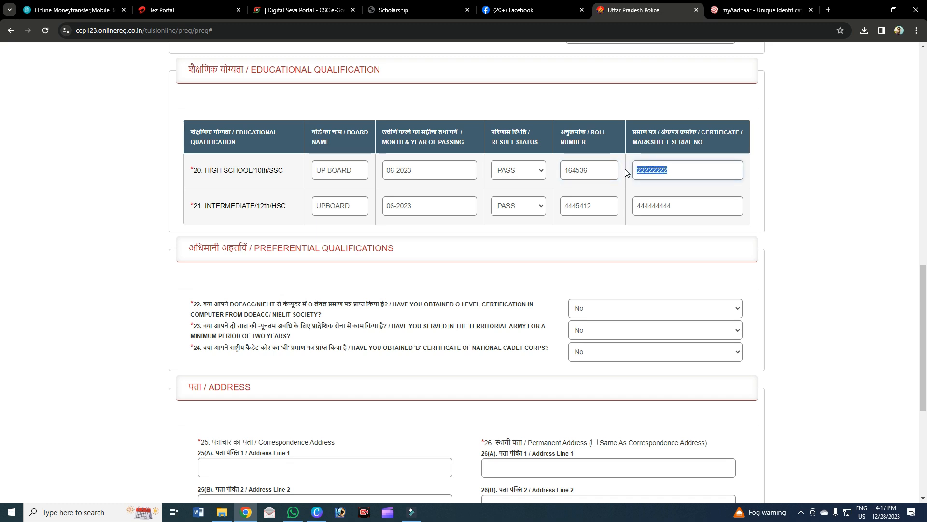
{"action": "left_click", "coordinate": [677, 169]}
{"action": "left_click_drag", "start_coordinate": [677, 169], "coordinate": [641, 170]}
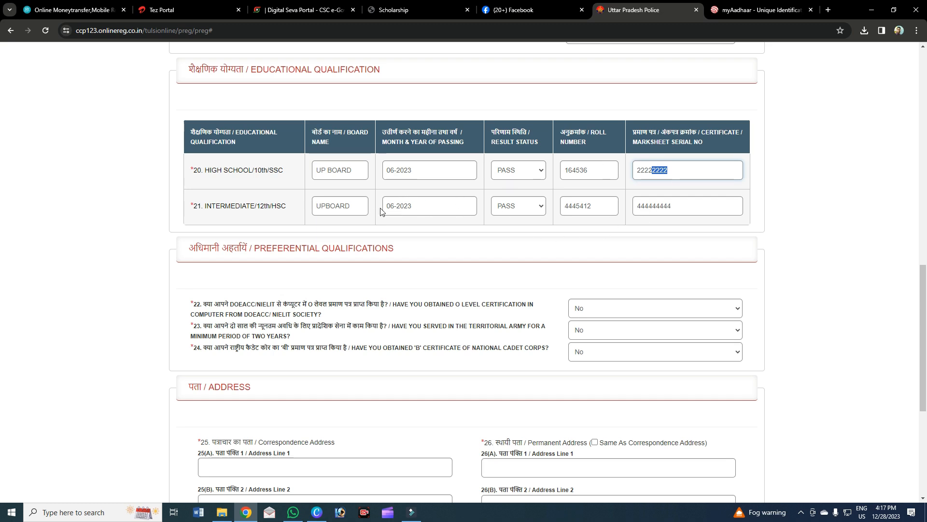
Retype the Intermediate board name as UP BOARD and confirm passing date 06-2023.
{"action": "left_click", "coordinate": [359, 206]}
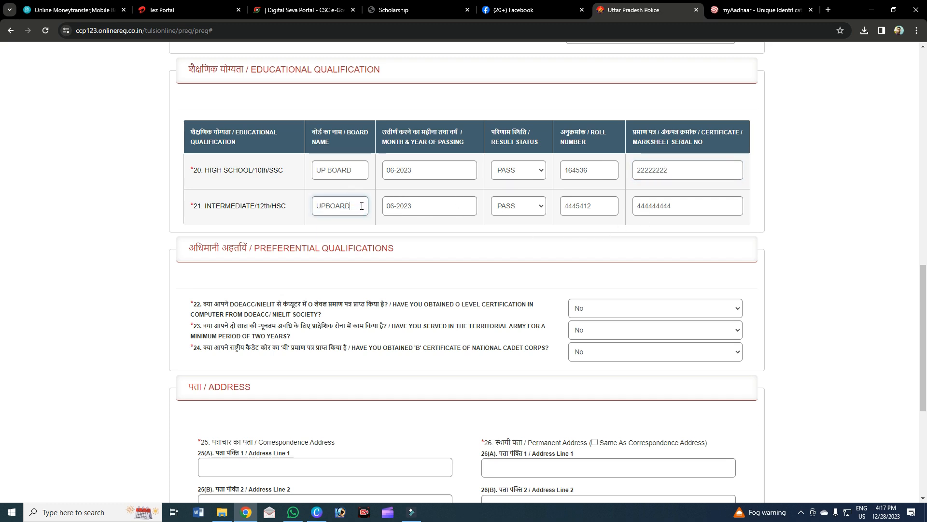
{"action": "left_click_drag", "start_coordinate": [363, 206], "coordinate": [316, 202]}
{"action": "type", "text": "UP BO"}
{"action": "left_click", "coordinate": [432, 209]}
{"action": "left_click", "coordinate": [439, 225]}
{"action": "left_click", "coordinate": [439, 225]}
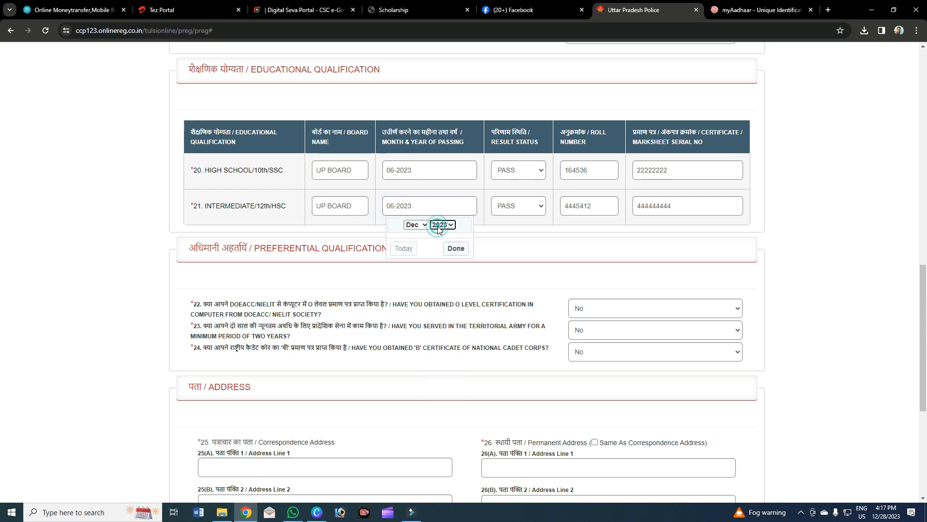
{"action": "left_click", "coordinate": [415, 225]}
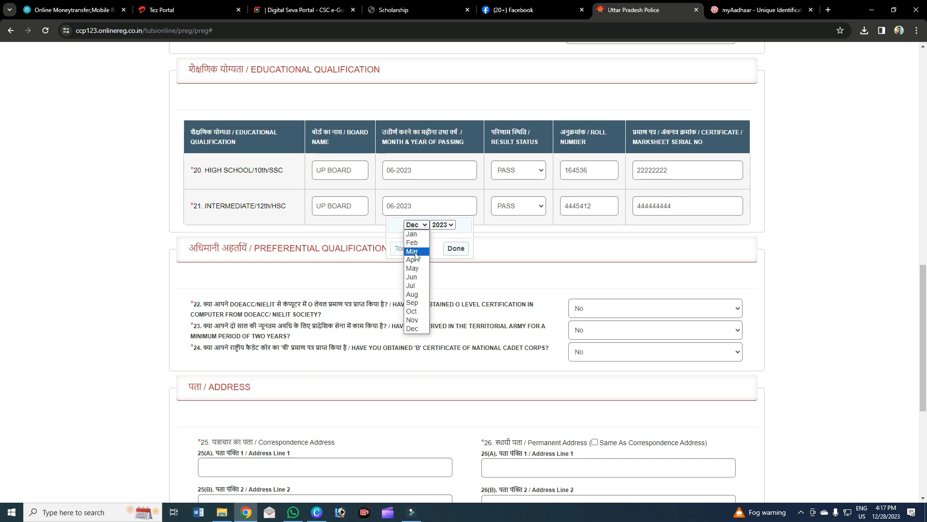
{"action": "left_click", "coordinate": [414, 282]}
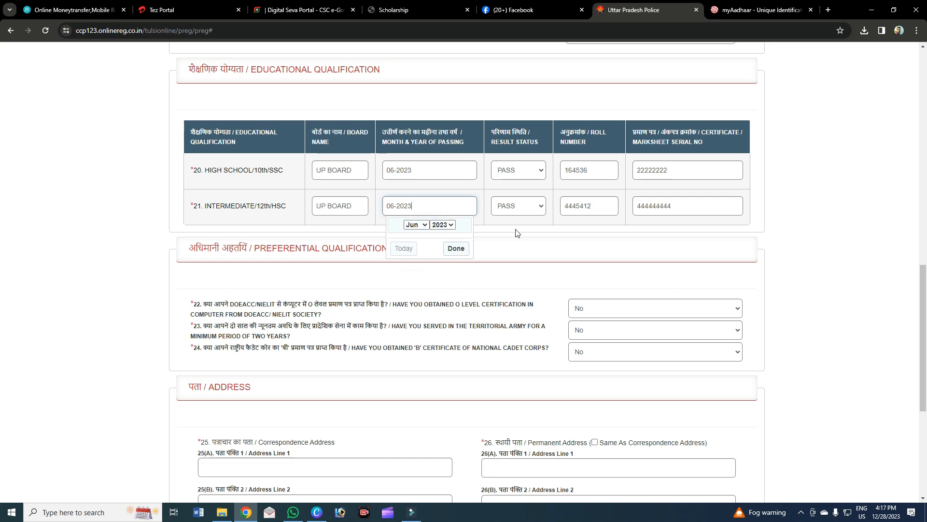
{"action": "left_click", "coordinate": [456, 248]}
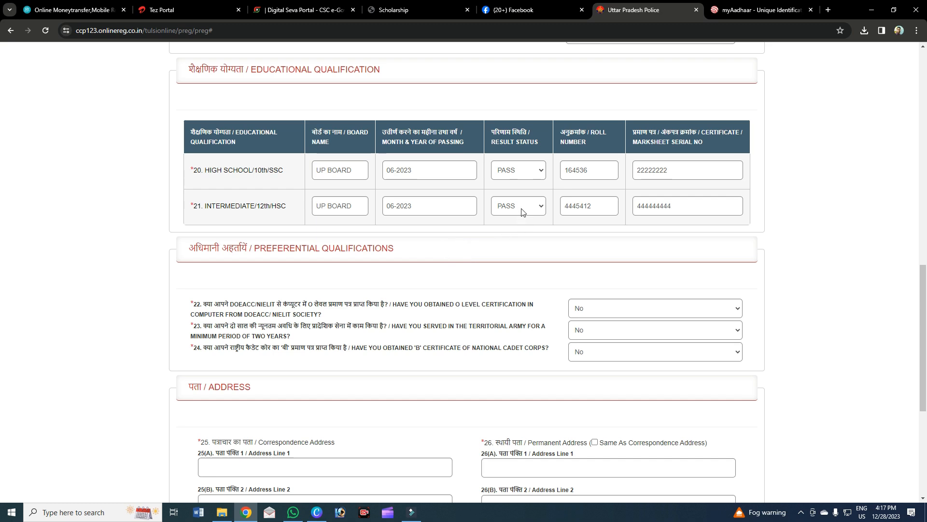
Review the Intermediate roll number and certificate serial number.
{"action": "left_click", "coordinate": [589, 211]}
{"action": "left_click", "coordinate": [665, 203]}
{"action": "left_click_drag", "start_coordinate": [684, 205], "coordinate": [646, 207]}
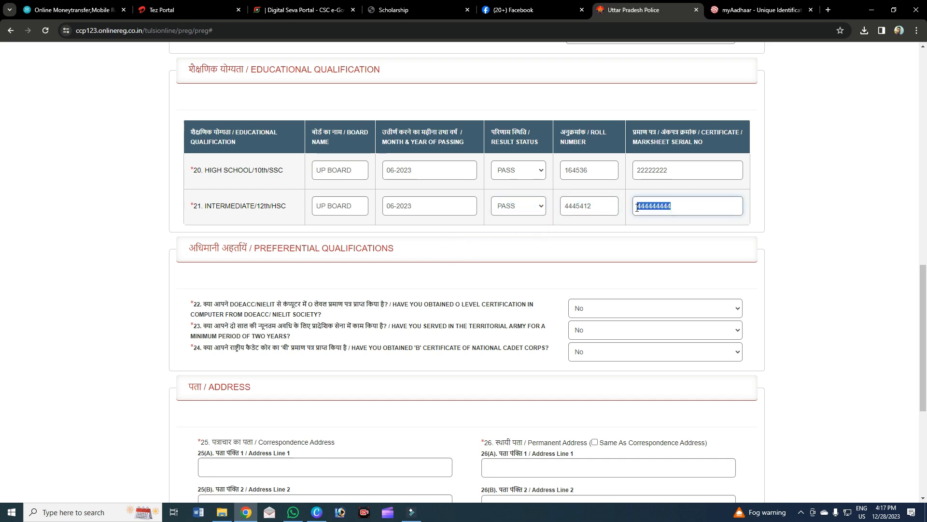
{"action": "left_click", "coordinate": [477, 293]}
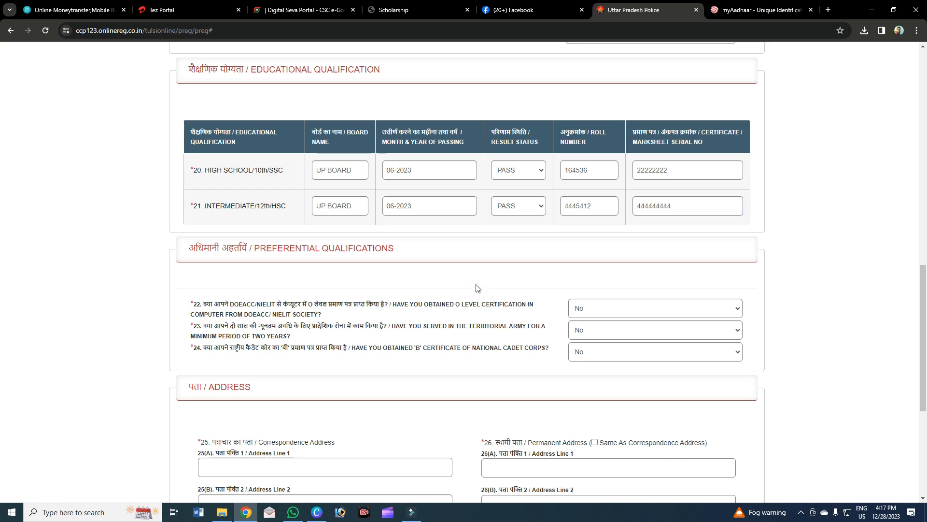
{"action": "scroll", "coordinate": [501, 301], "scroll_direction": "down", "scroll_amount": 2}
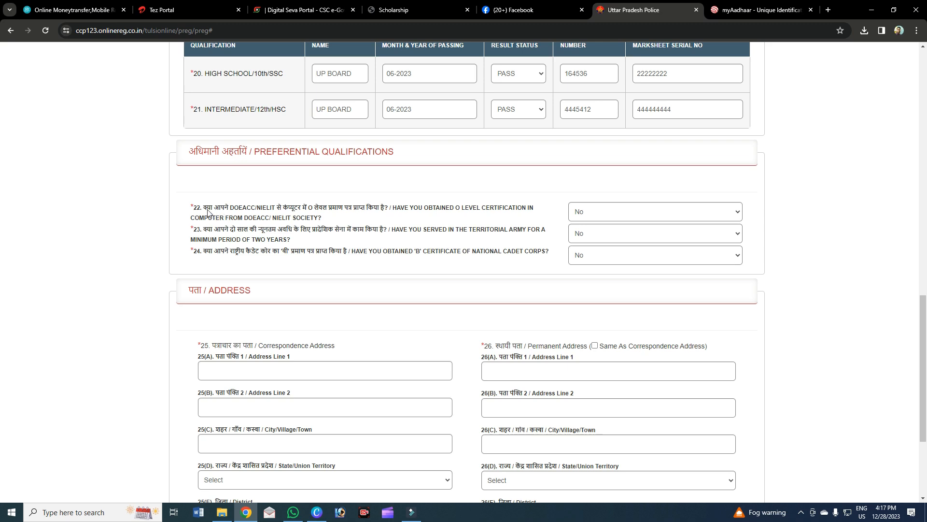
{"action": "mouse_move", "coordinate": [206, 211]}
{"action": "left_mouse_down"}
{"action": "mouse_move", "coordinate": [319, 229]}
{"action": "mouse_move", "coordinate": [208, 198]}
{"action": "left_mouse_up"}
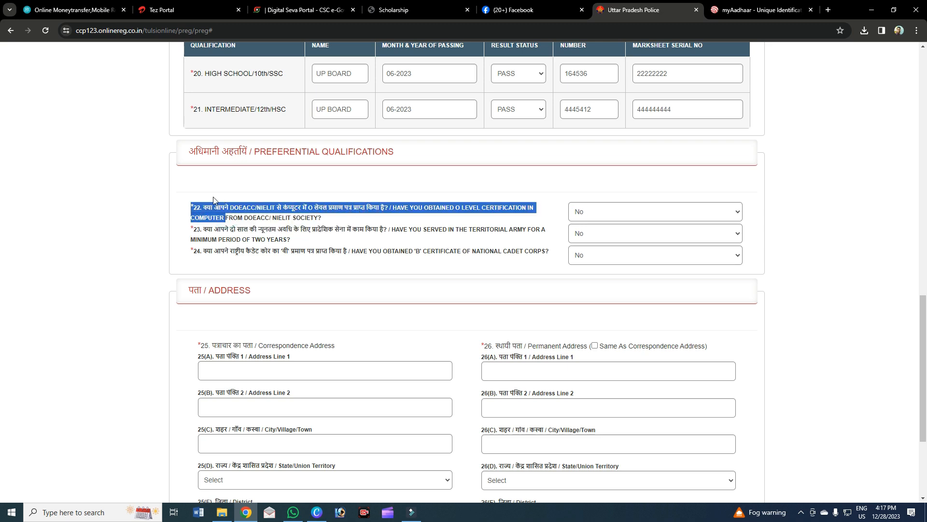
{"action": "left_click_drag", "start_coordinate": [204, 231], "coordinate": [498, 252]}
{"action": "left_click", "coordinate": [532, 205]}
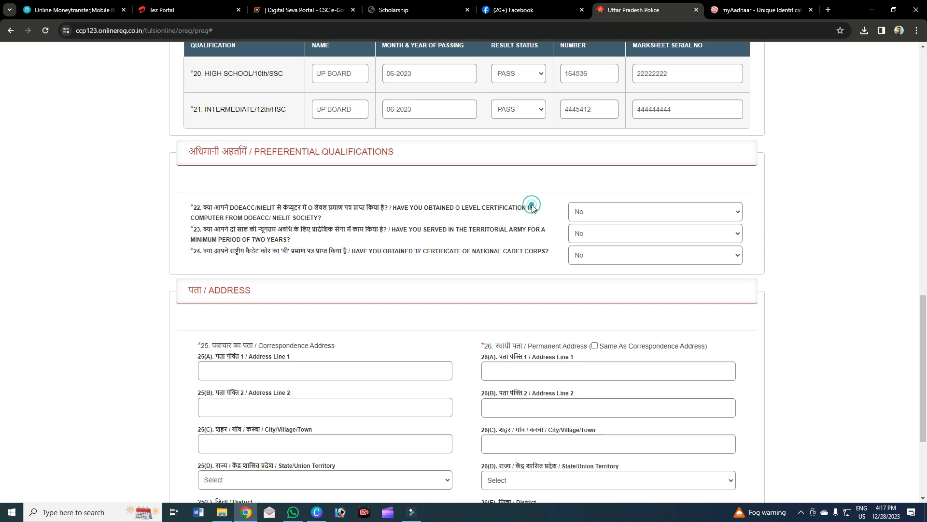
{"action": "left_click", "coordinate": [587, 219]}
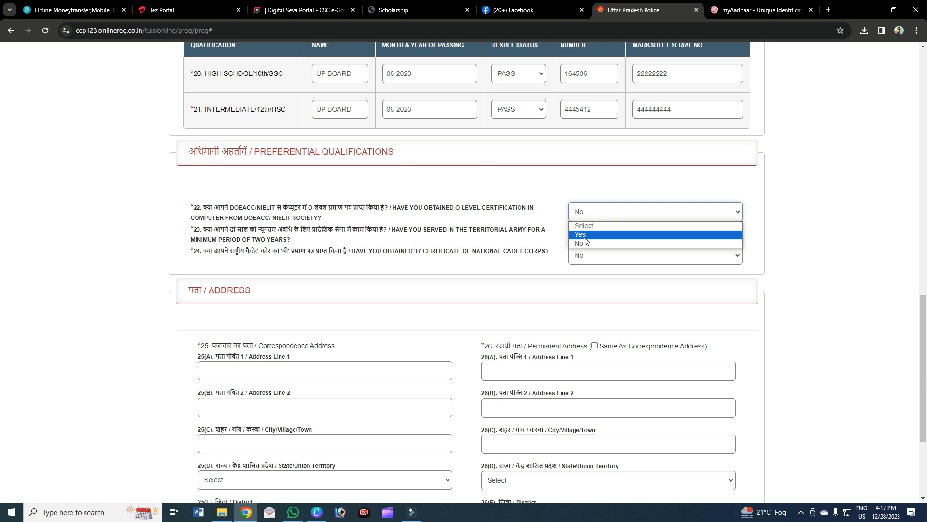
{"action": "left_click", "coordinate": [584, 237]}
{"action": "left_click", "coordinate": [581, 212]}
{"action": "left_click", "coordinate": [586, 243]}
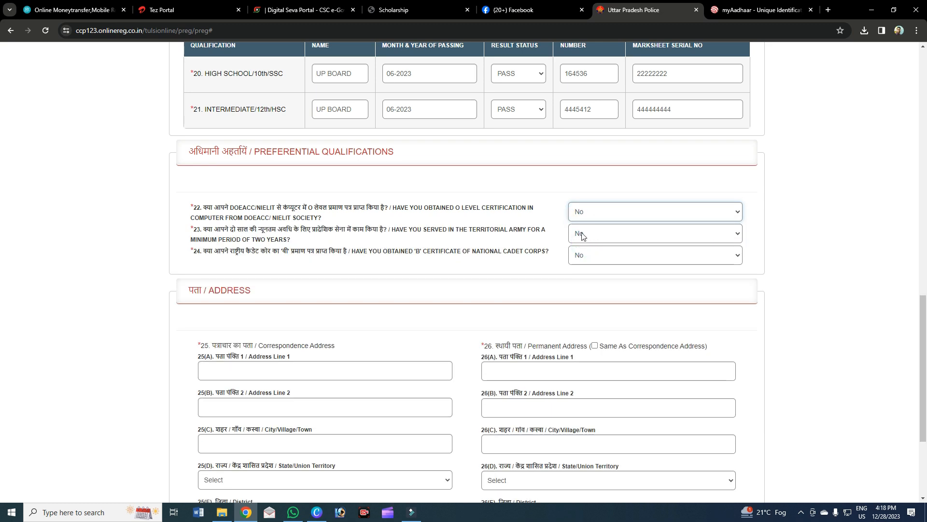
{"action": "left_click", "coordinate": [582, 235]}
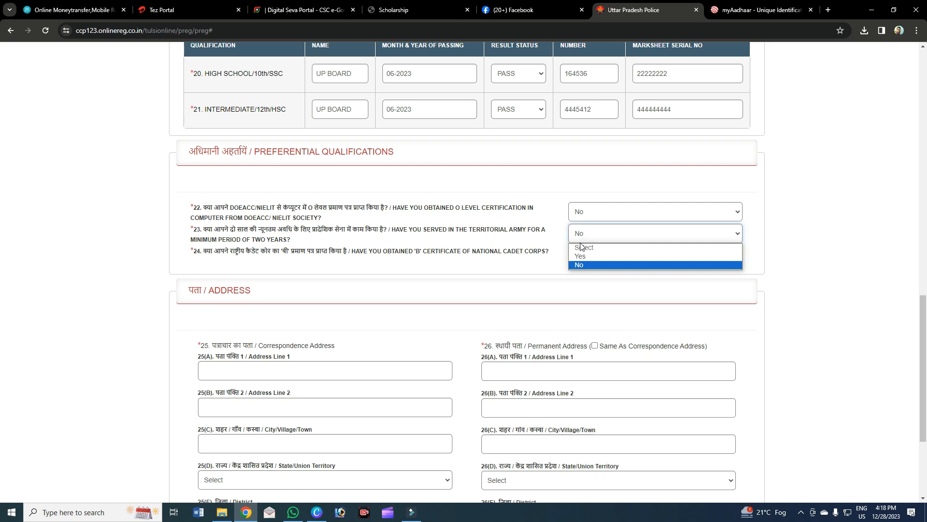
{"action": "left_click", "coordinate": [582, 256]}
{"action": "left_click", "coordinate": [580, 237]}
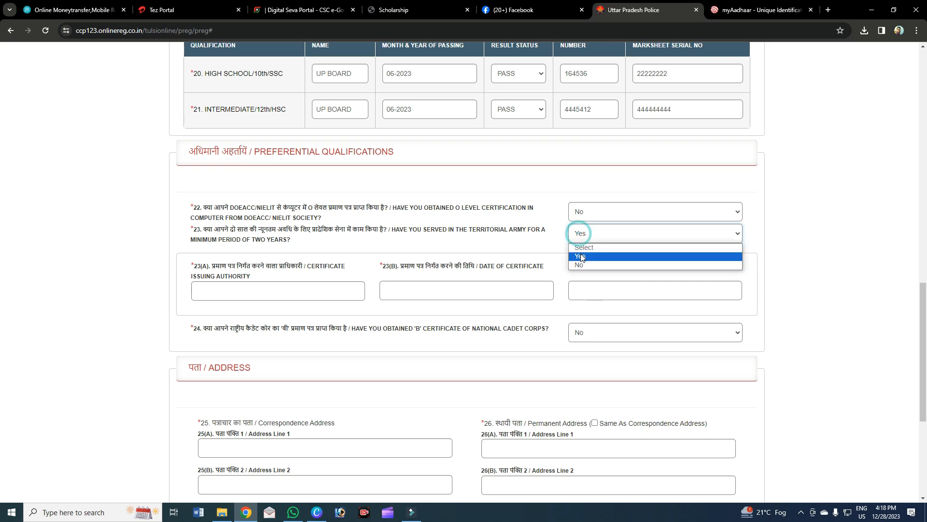
{"action": "left_click", "coordinate": [578, 236]}
{"action": "left_click", "coordinate": [573, 237]}
{"action": "left_click", "coordinate": [574, 264]}
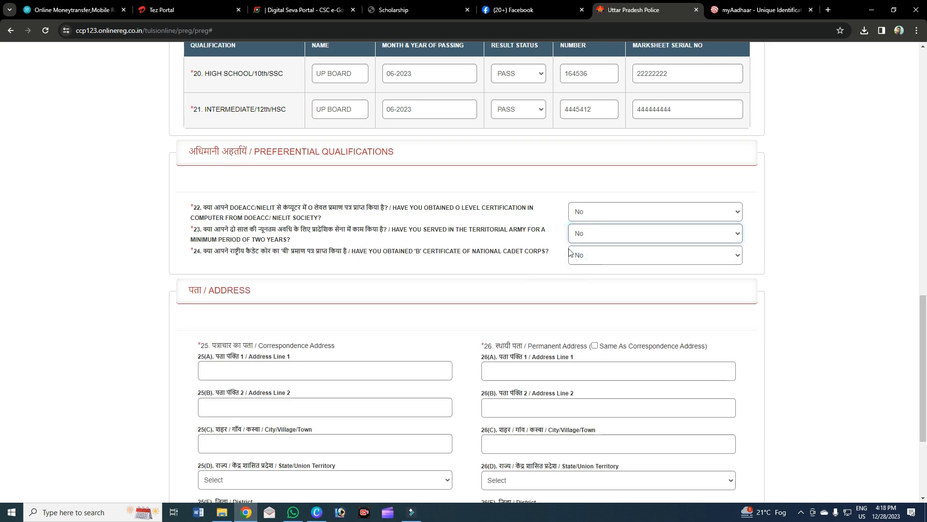
{"action": "left_click", "coordinate": [594, 255]}
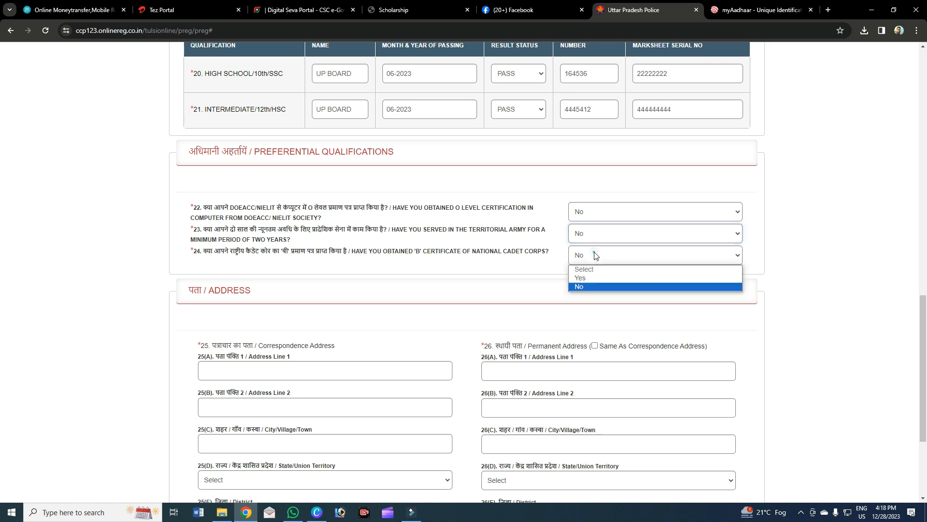
{"action": "left_click", "coordinate": [579, 279]}
{"action": "left_click", "coordinate": [302, 312]}
{"action": "left_click", "coordinate": [428, 316]}
{"action": "left_click", "coordinate": [604, 312]}
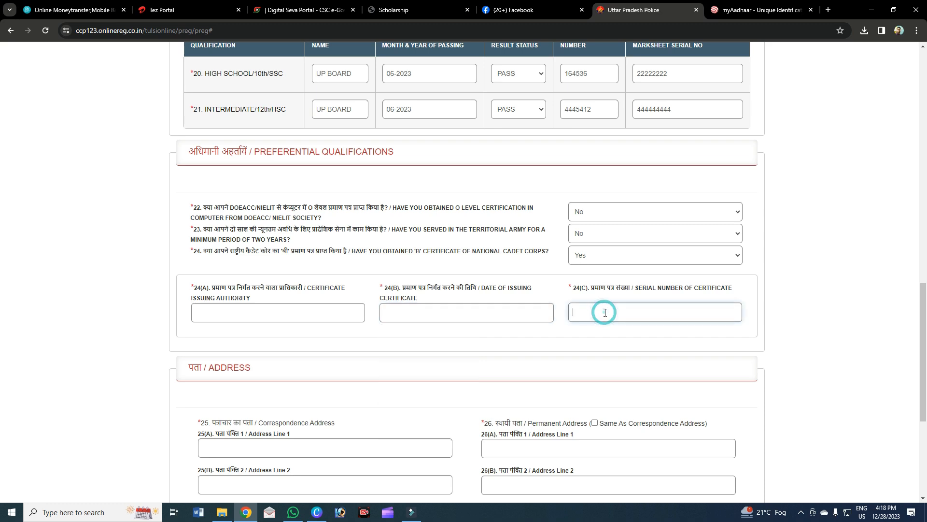
{"action": "left_click", "coordinate": [589, 255]}
{"action": "left_click", "coordinate": [587, 285]}
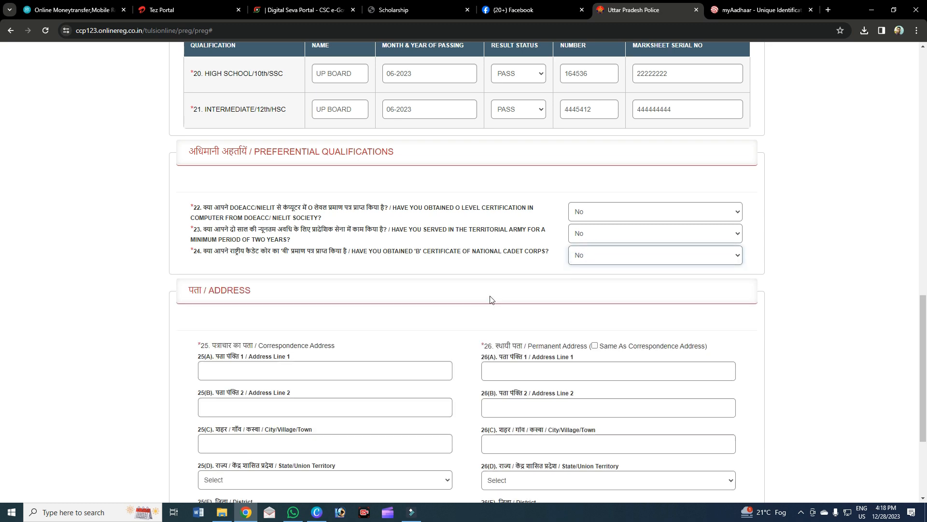
Fill in the correspondence Address Line 1, Address Line 2 and City/Village/Town fields.
{"action": "scroll", "coordinate": [499, 303], "scroll_direction": "down", "scroll_amount": 4}
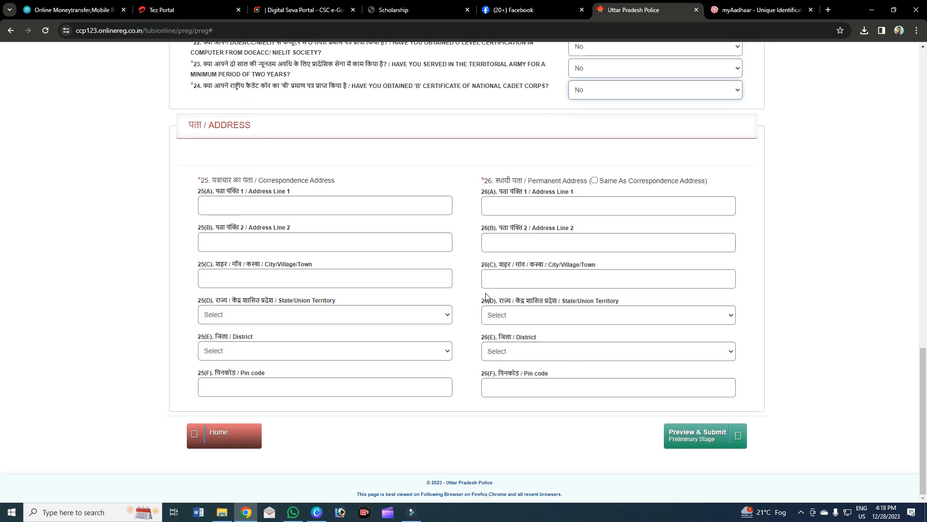
{"action": "left_click", "coordinate": [263, 205]}
{"action": "type", "text": "DGD"}
{"action": "left_click", "coordinate": [207, 241]}
{"action": "type", "text": "GDFGDF"}
{"action": "left_click", "coordinate": [248, 277]}
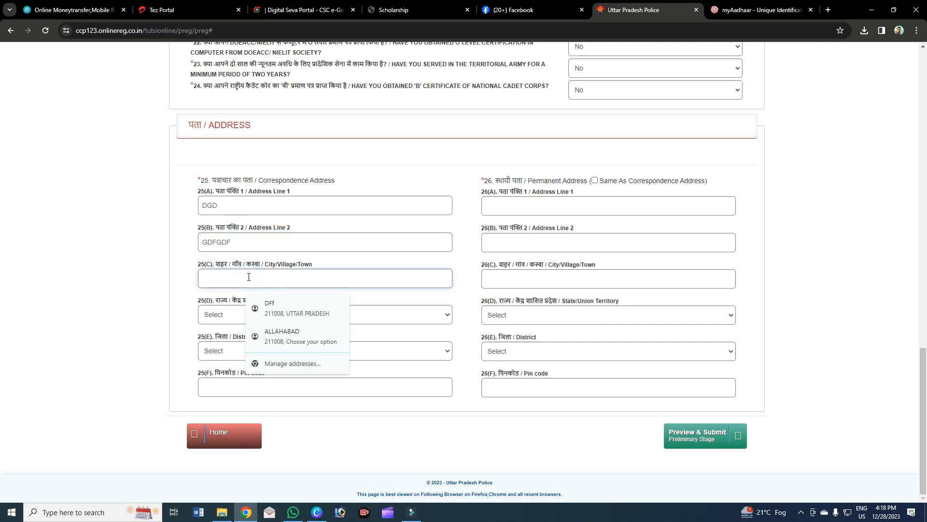
{"action": "type", "text": "GDGG"}
{"action": "left_click_drag", "start_coordinate": [211, 180], "coordinate": [309, 182]}
{"action": "left_click_drag", "start_coordinate": [503, 180], "coordinate": [584, 182]}
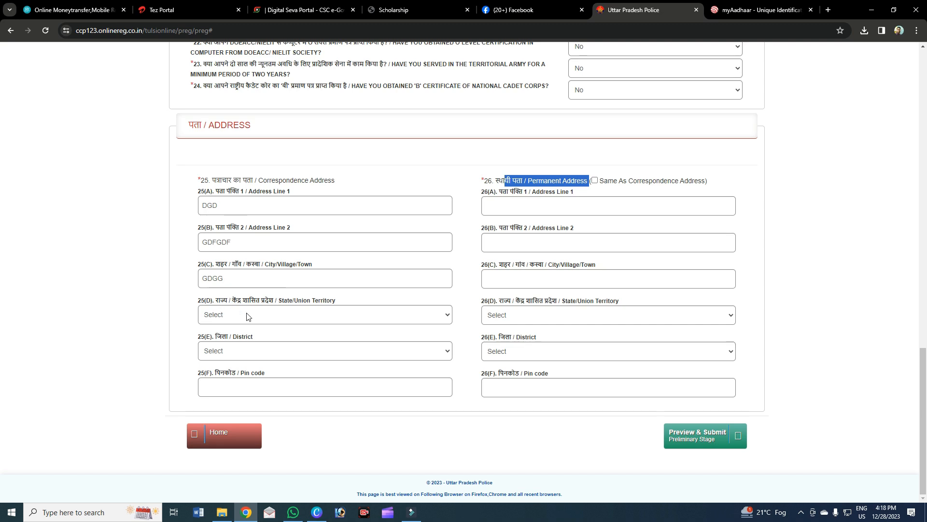
Choose UTTAR PRADESH as the correspondence state and Prayagraj as the district.
{"action": "left_click", "coordinate": [323, 314]}
{"action": "scroll", "coordinate": [279, 460], "scroll_direction": "down", "scroll_amount": 1}
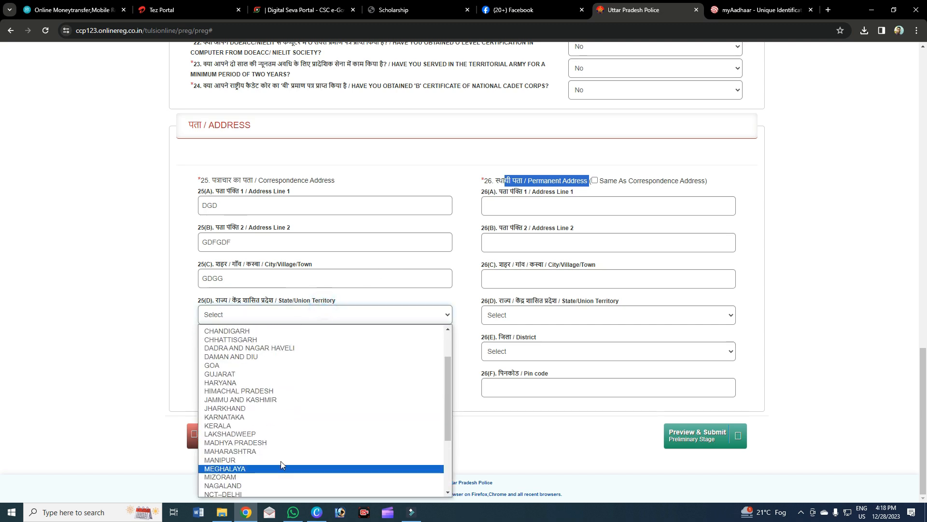
{"action": "key", "text": "u"}
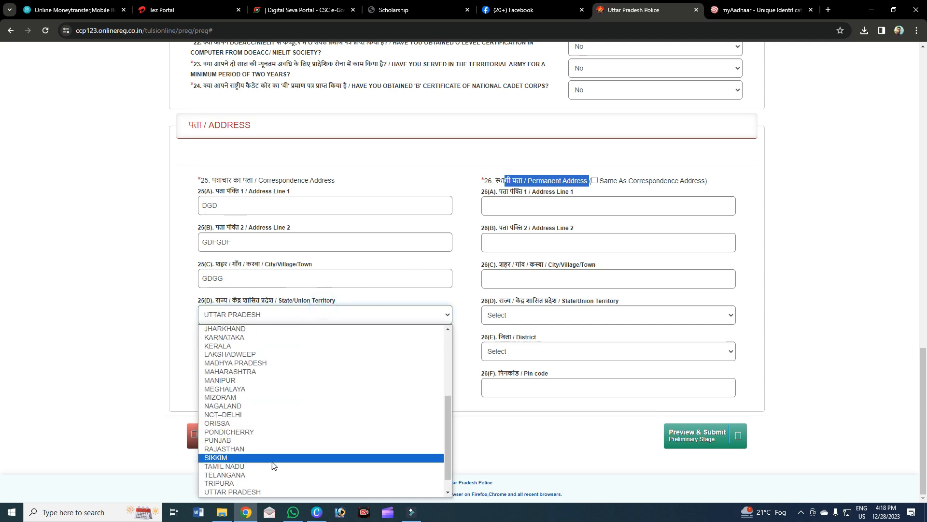
{"action": "left_click", "coordinate": [244, 491]}
{"action": "left_click", "coordinate": [232, 351]}
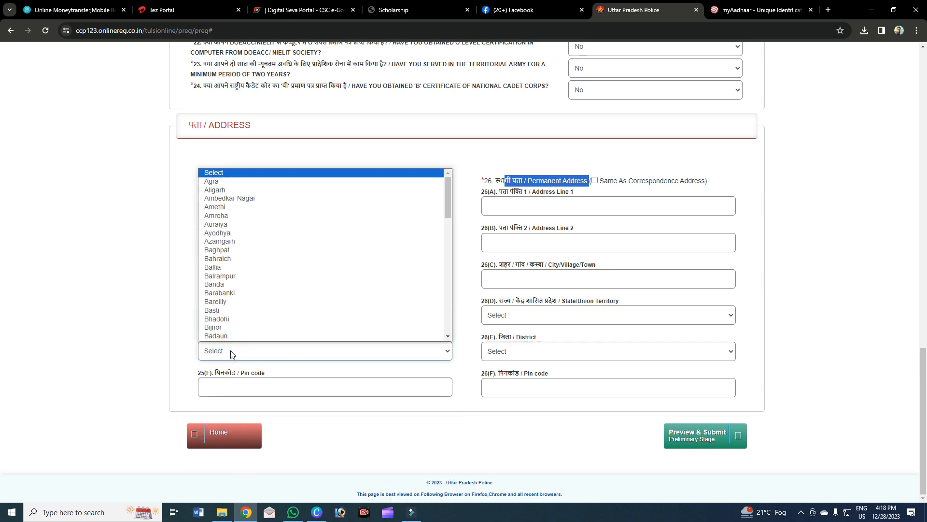
{"action": "key", "text": "p"}
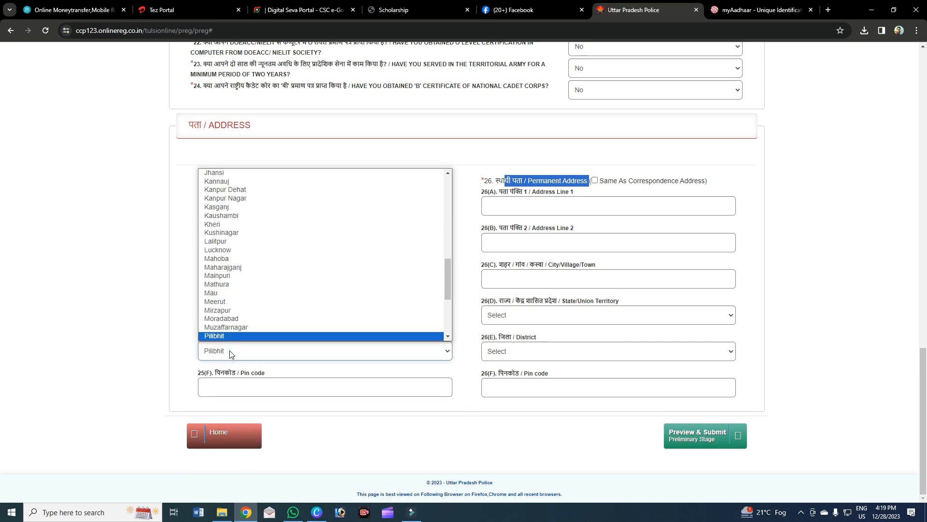
{"action": "key", "text": "p"}
{"action": "key", "text": "p"}
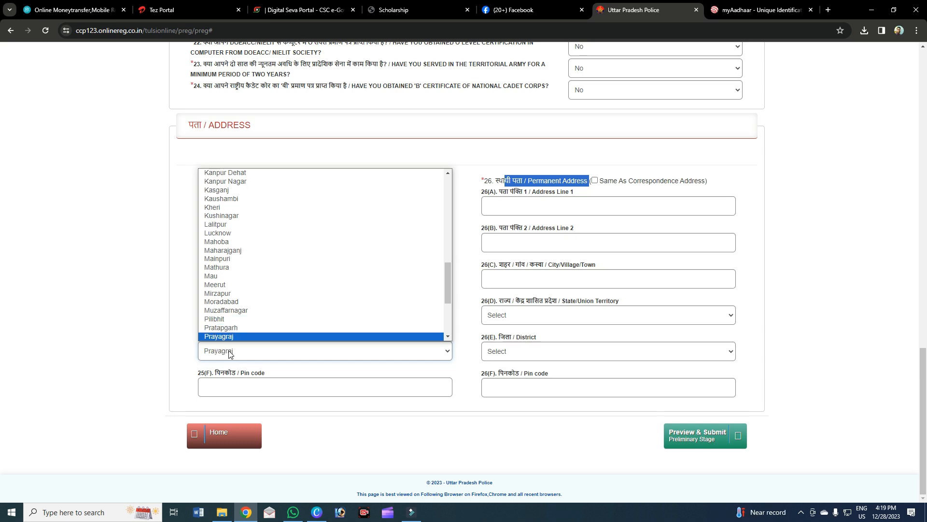
{"action": "left_click", "coordinate": [230, 352]}
{"action": "left_click", "coordinate": [229, 351]}
{"action": "left_click", "coordinate": [229, 351]}
Enter the correspondence pin code and copy it as the permanent address via Same As Correspondence Address.
{"action": "left_click", "coordinate": [235, 382]}
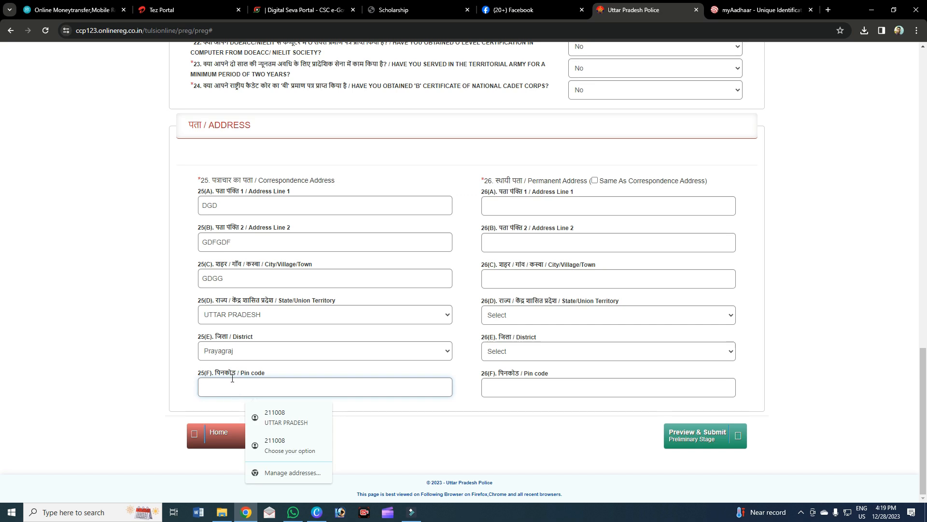
{"action": "type", "text": "211008"}
{"action": "left_click", "coordinate": [190, 389]}
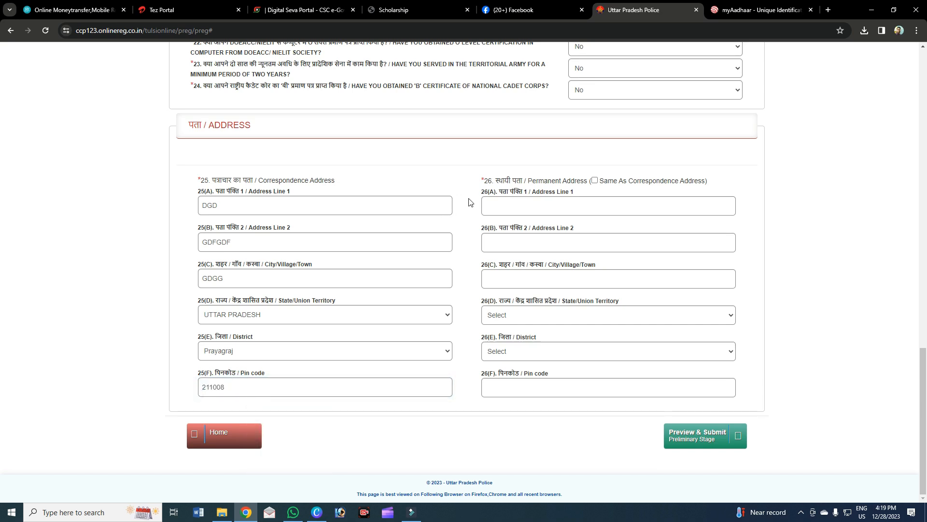
{"action": "left_click", "coordinate": [430, 230]}
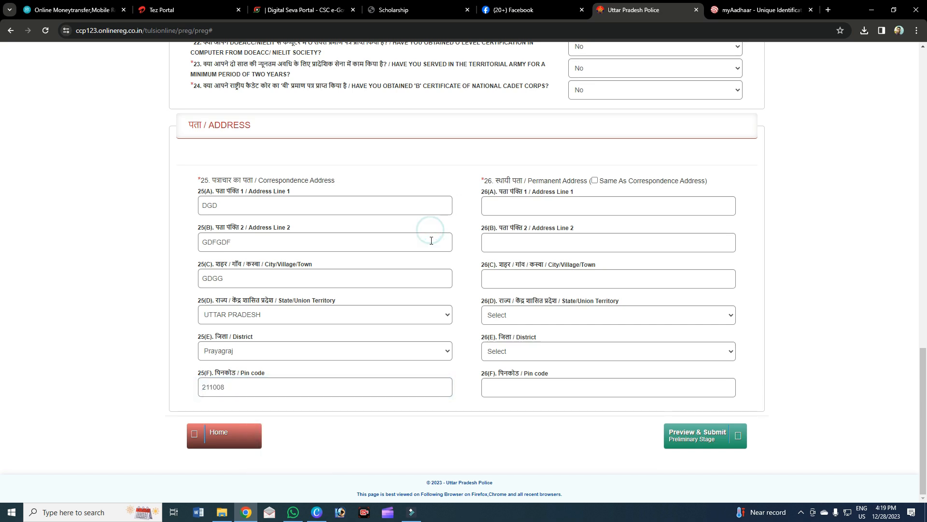
{"action": "left_click", "coordinate": [595, 181]}
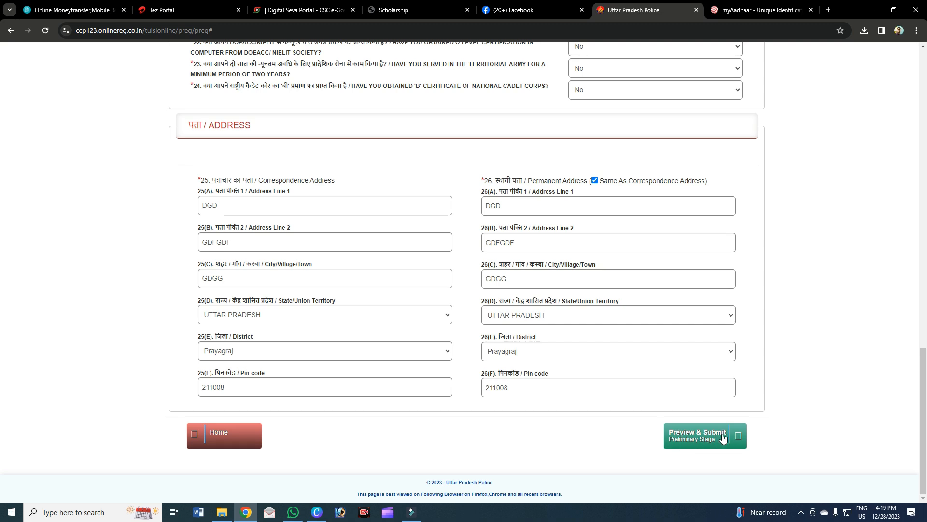
{"action": "left_click", "coordinate": [681, 434]}
{"action": "scroll", "coordinate": [680, 433], "scroll_direction": "up", "scroll_amount": 2}
{"action": "scroll", "coordinate": [683, 435], "scroll_direction": "down", "scroll_amount": 2}
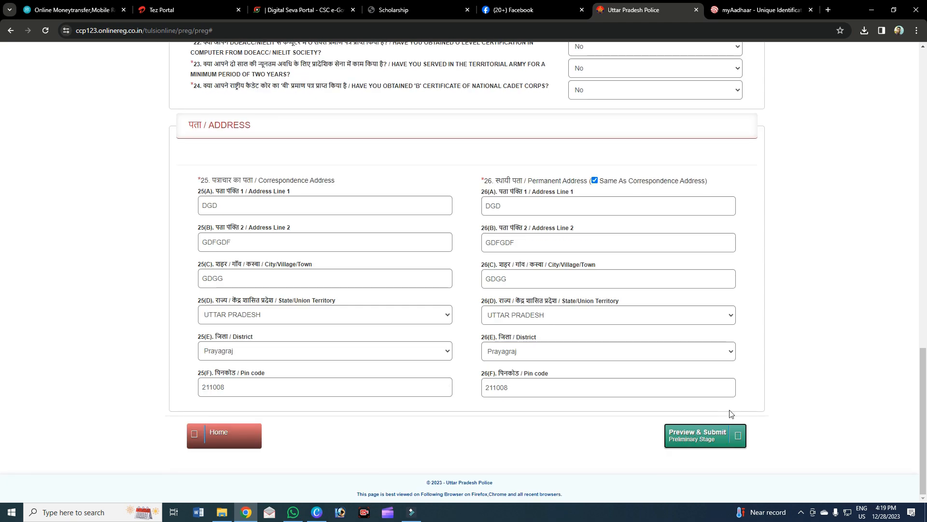
{"action": "scroll", "coordinate": [740, 436], "scroll_direction": "up", "scroll_amount": 5}
{"action": "scroll", "coordinate": [739, 435], "scroll_direction": "down", "scroll_amount": 5}
{"action": "scroll", "coordinate": [738, 428], "scroll_direction": "up", "scroll_amount": 1}
{"action": "scroll", "coordinate": [738, 427], "scroll_direction": "up", "scroll_amount": 9}
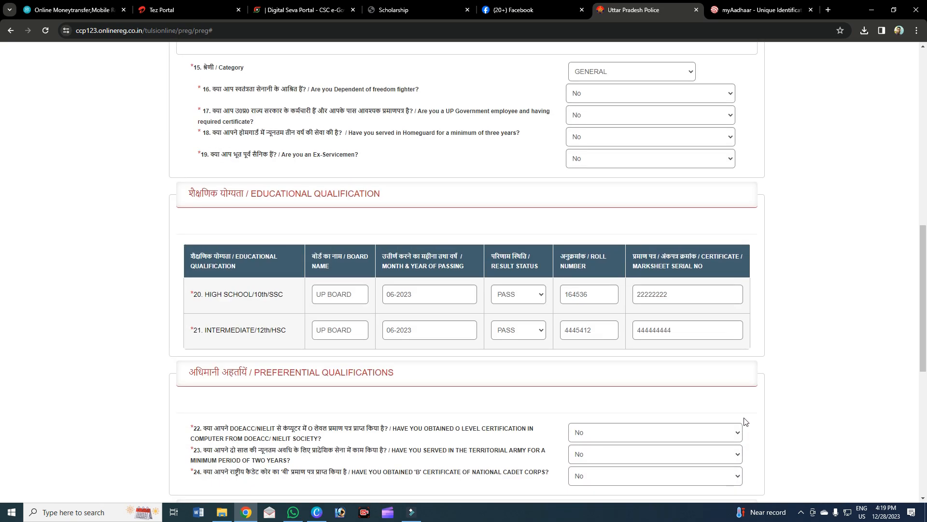
Tick declarations 03 through 07 and begin typing the captcha code.
{"action": "scroll", "coordinate": [748, 417], "scroll_direction": "up", "scroll_amount": 7}
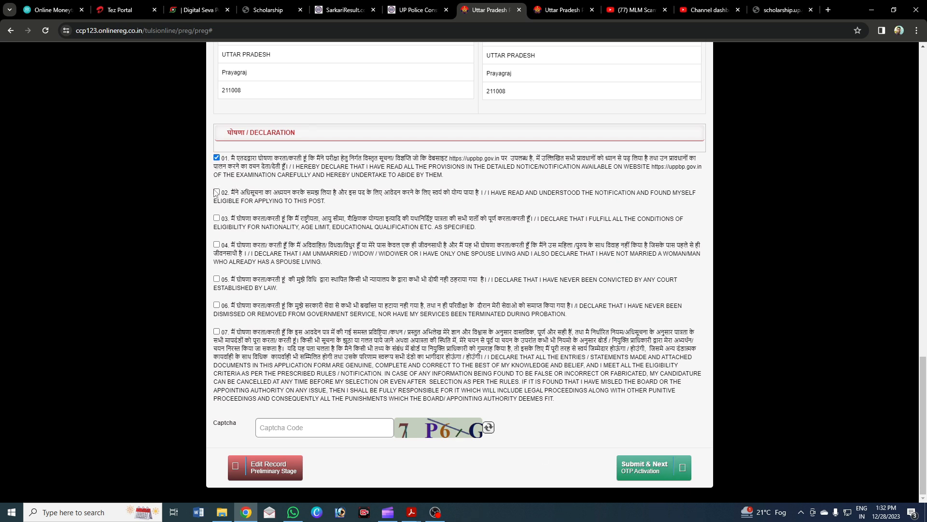
{"action": "left_click", "coordinate": [217, 218]}
{"action": "left_click", "coordinate": [217, 244]}
{"action": "left_click", "coordinate": [216, 279]}
{"action": "left_click", "coordinate": [217, 305]}
{"action": "left_click", "coordinate": [217, 331]}
{"action": "left_click", "coordinate": [314, 424]}
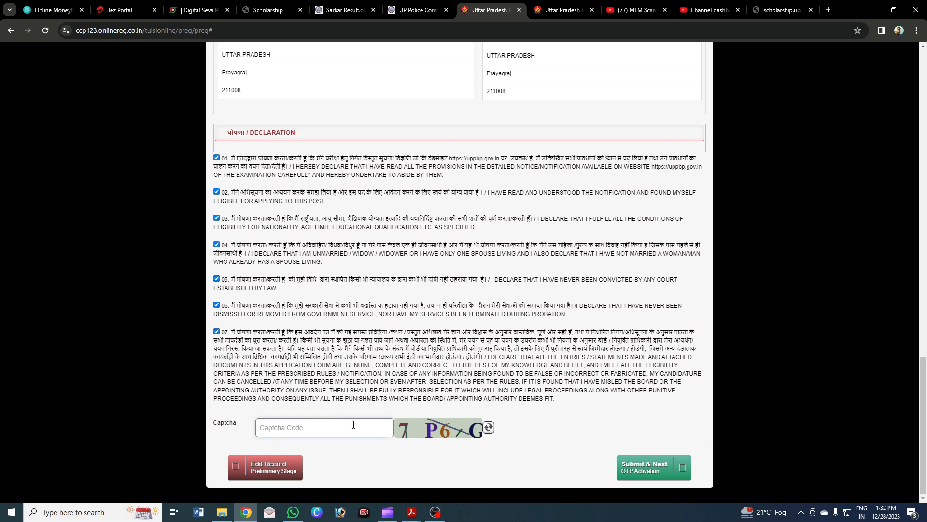
{"action": "type", "text": "7P8G"}
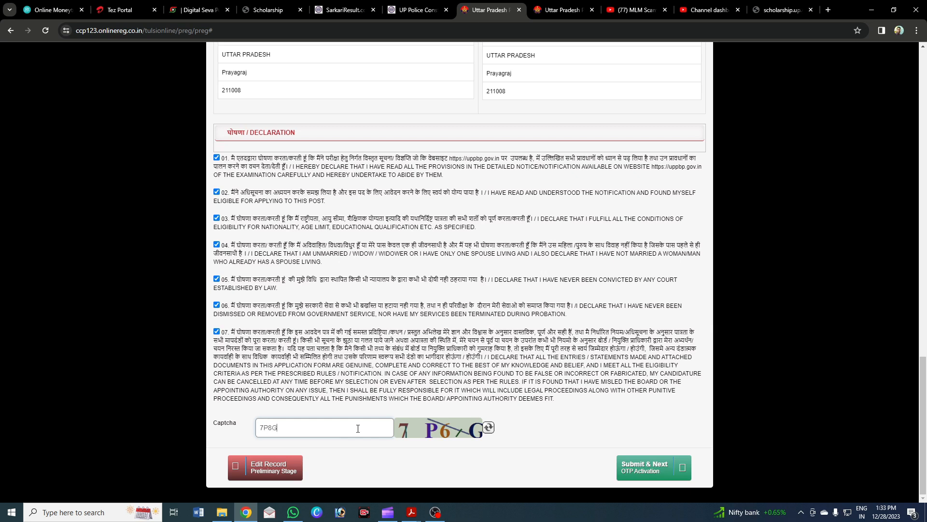
Submit, decline Chrome's address save, dismiss the Invalid Captcha alert, and reopen Preview & Submit.
{"action": "left_click", "coordinate": [681, 468]}
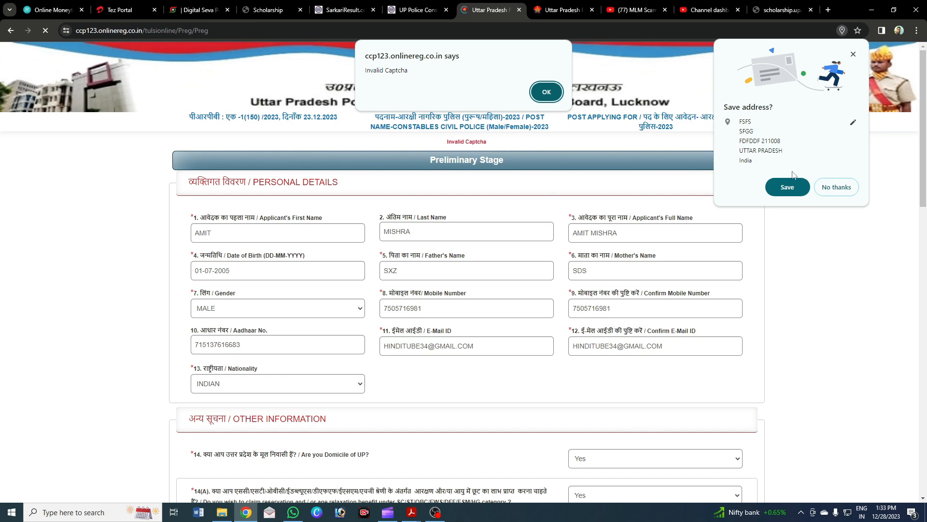
{"action": "left_click", "coordinate": [835, 187]}
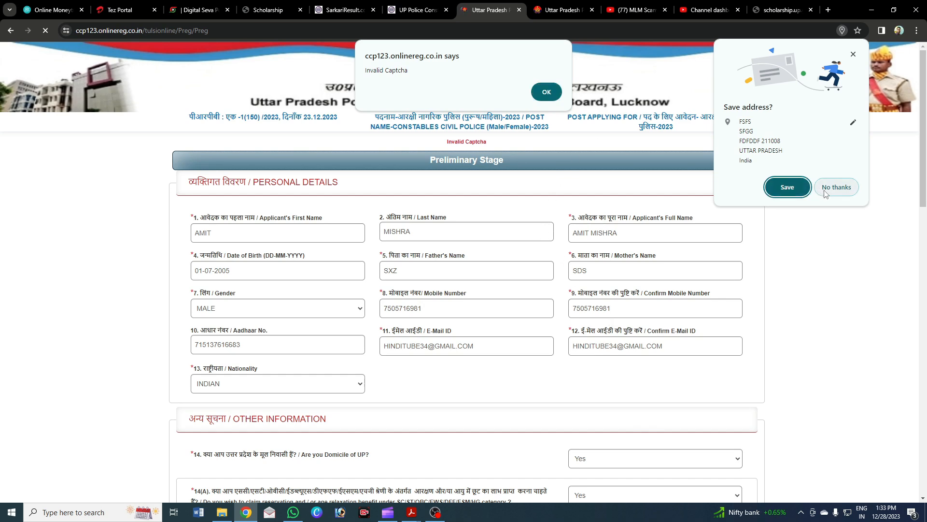
{"action": "left_click", "coordinate": [547, 92]}
{"action": "scroll", "coordinate": [897, 94], "scroll_direction": "down", "scroll_amount": 15}
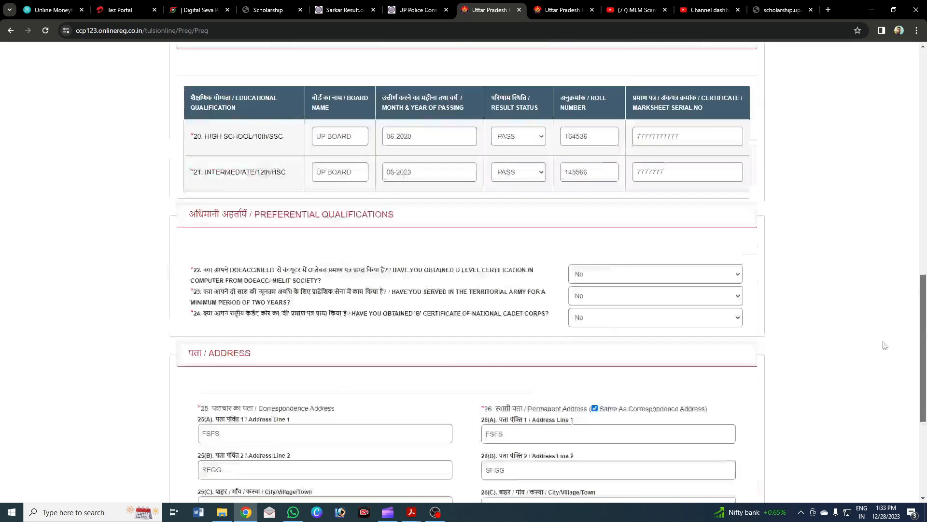
{"action": "left_click", "coordinate": [699, 438]}
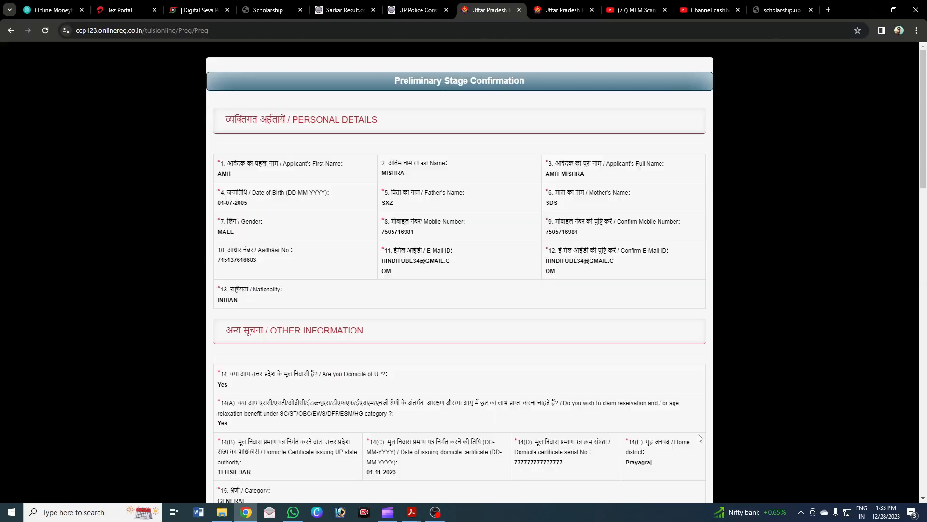
{"action": "scroll", "coordinate": [663, 362], "scroll_direction": "down", "scroll_amount": 15}
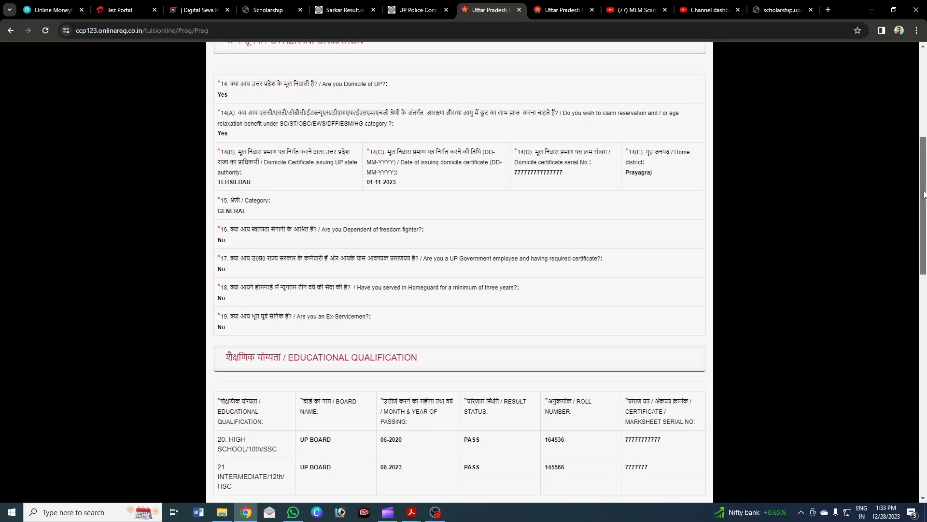
Tick declarations 01, 02 and 04–07 on the confirmation page and submit the registration.
{"action": "left_click", "coordinate": [217, 158]}
{"action": "left_click", "coordinate": [217, 192]}
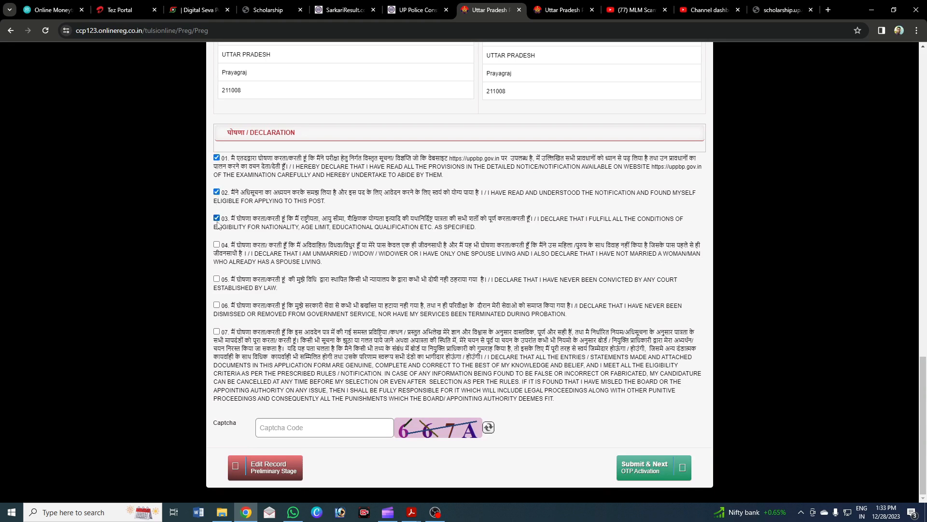
{"action": "left_click", "coordinate": [216, 245]}
{"action": "left_click", "coordinate": [216, 279]}
{"action": "left_click", "coordinate": [217, 304]}
{"action": "left_click", "coordinate": [216, 331]}
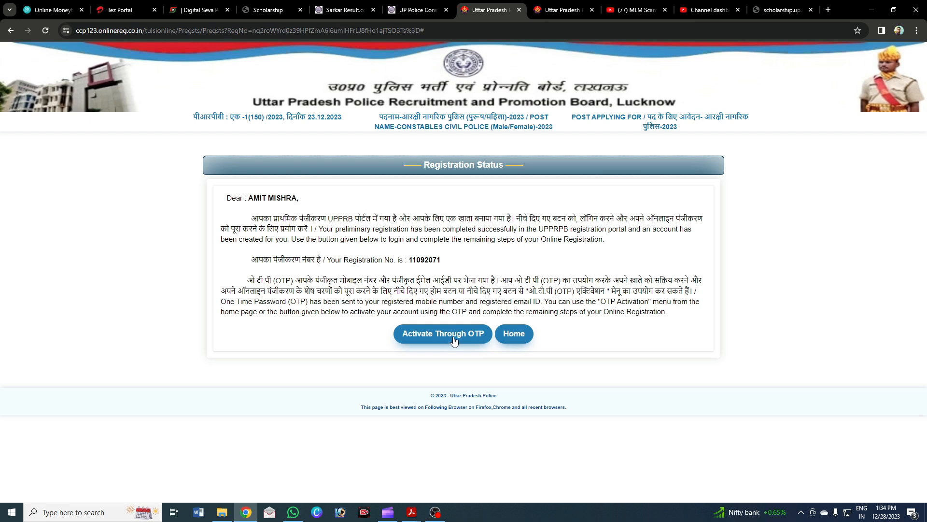
Activate the account through OTP using the registration number, date of birth, OTP and captcha.
{"action": "left_click", "coordinate": [478, 339]}
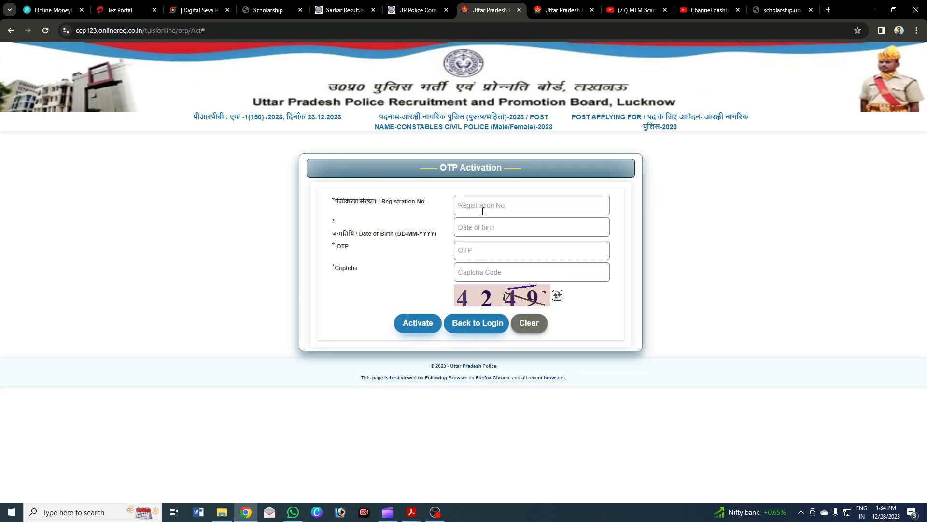
{"action": "left_click", "coordinate": [481, 208]}
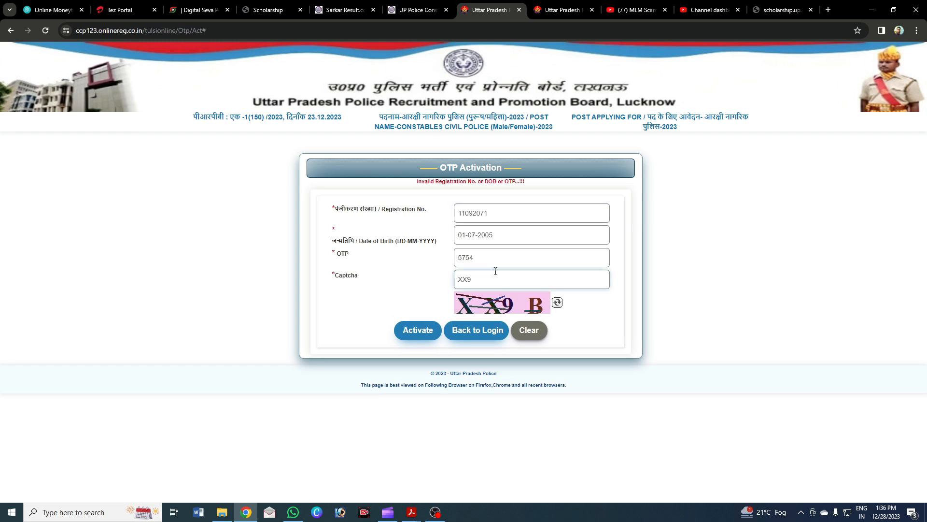
{"action": "type", "text": "B"}
{"action": "left_click", "coordinate": [419, 333]}
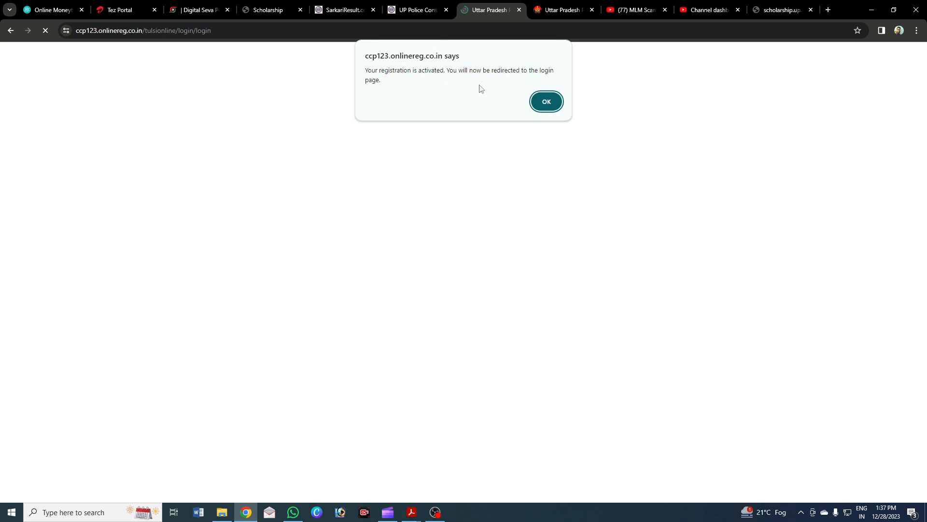
Acknowledge the activation alert and log in with registration number, date of birth and captcha.
{"action": "left_click", "coordinate": [545, 101]}
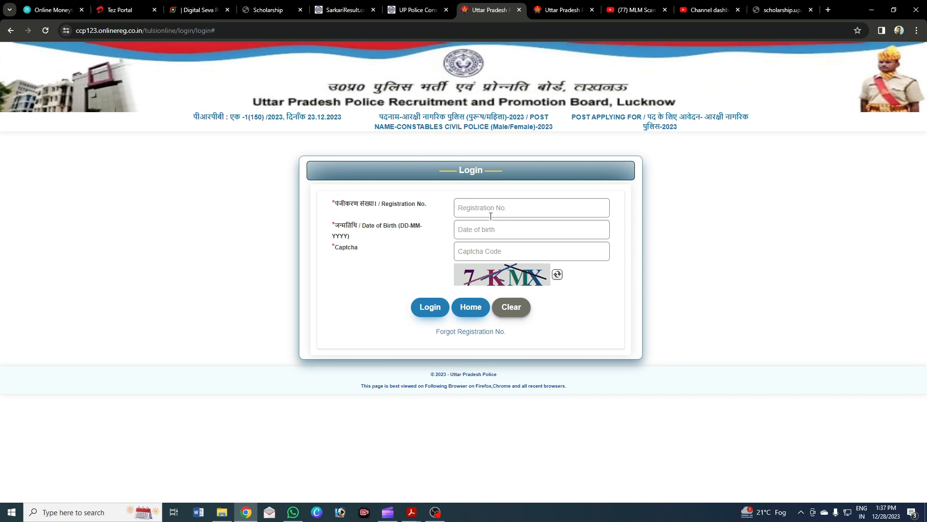
{"action": "left_click", "coordinate": [478, 207]}
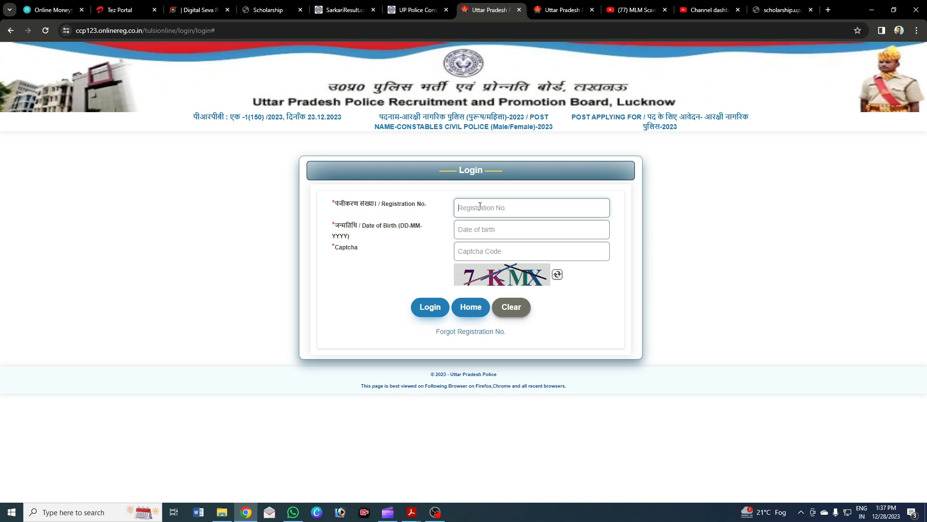
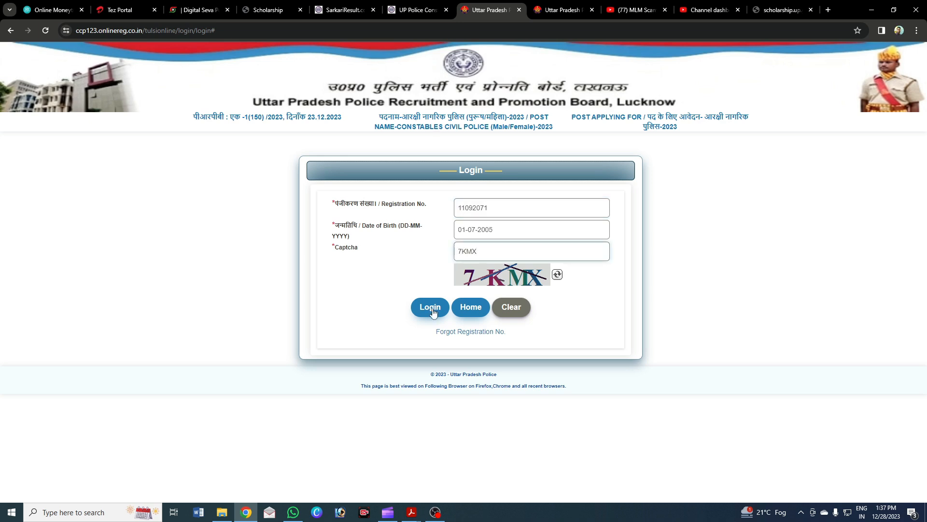
{"action": "left_click", "coordinate": [430, 308]}
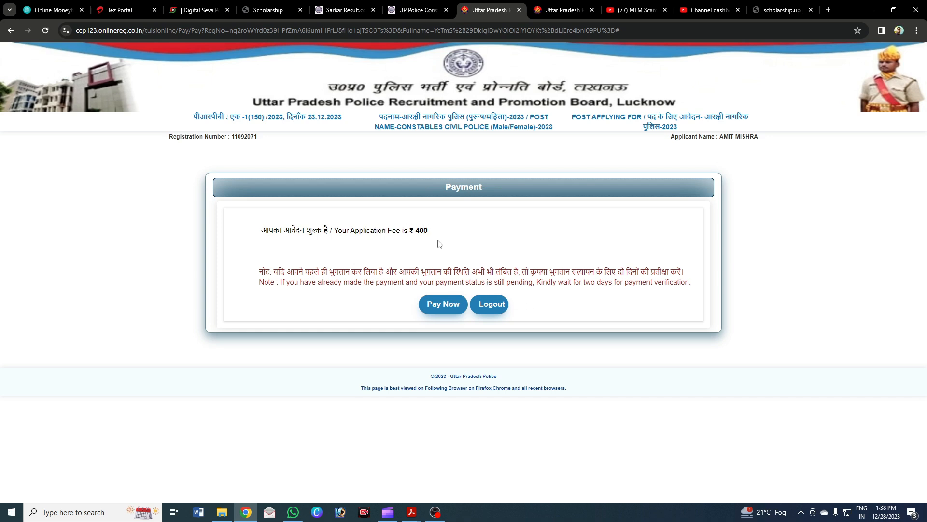
Start the online payment of the ₹400 application fee through SBIePay.
{"action": "left_click", "coordinate": [440, 309]}
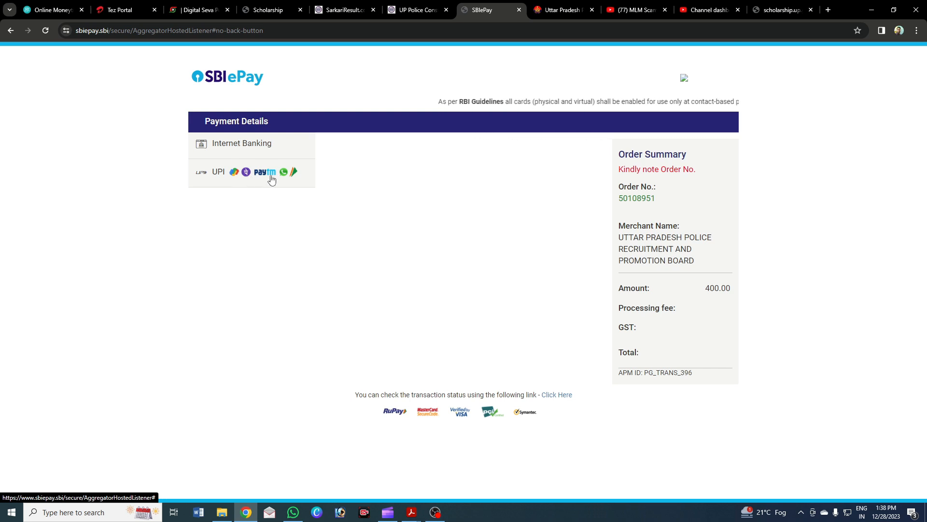
Choose UPI, switch from UPI ID to UPI QR, and submit the 400.00 INR payment.
{"action": "left_click", "coordinate": [239, 173]}
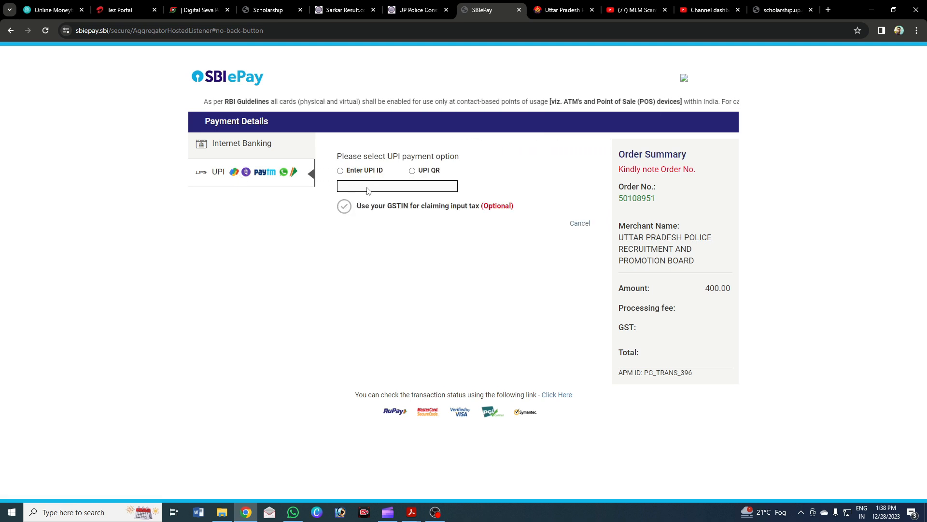
{"action": "left_click", "coordinate": [341, 171]}
{"action": "left_click", "coordinate": [448, 184]}
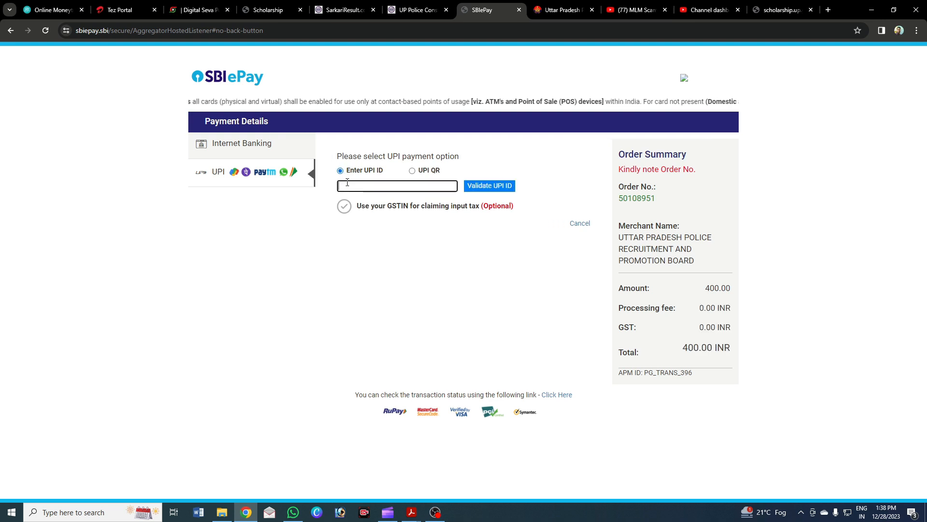
{"action": "left_click", "coordinate": [412, 171]}
{"action": "left_click", "coordinate": [424, 224]}
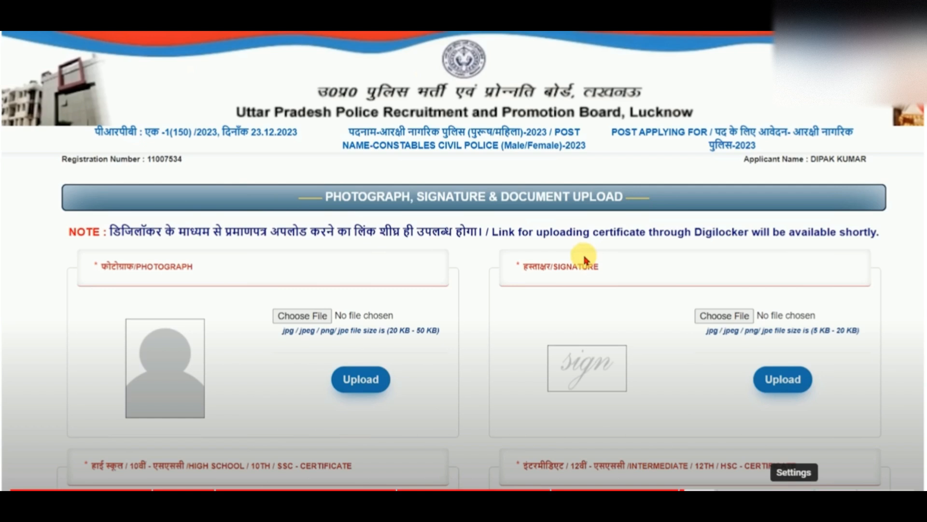
Scroll down the upload page to view the certificate upload slots.
{"action": "scroll", "coordinate": [184, 372], "scroll_direction": "down", "scroll_amount": 8}
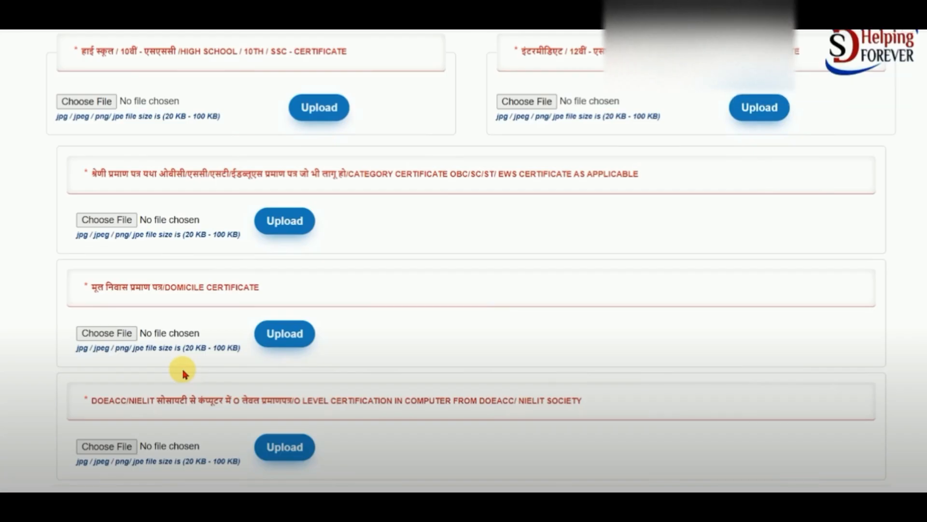